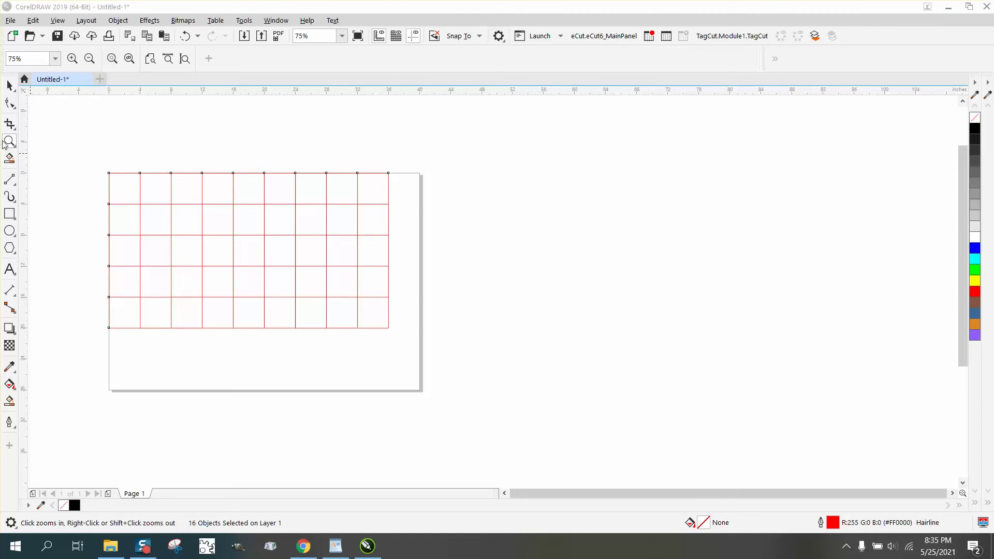
Step: Test Smart Fill on the top-left grid cell, then undo it and delete the black filled shape
{"action": "left_click_drag", "start_coordinate": [95, 156], "coordinate": [508, 340]}
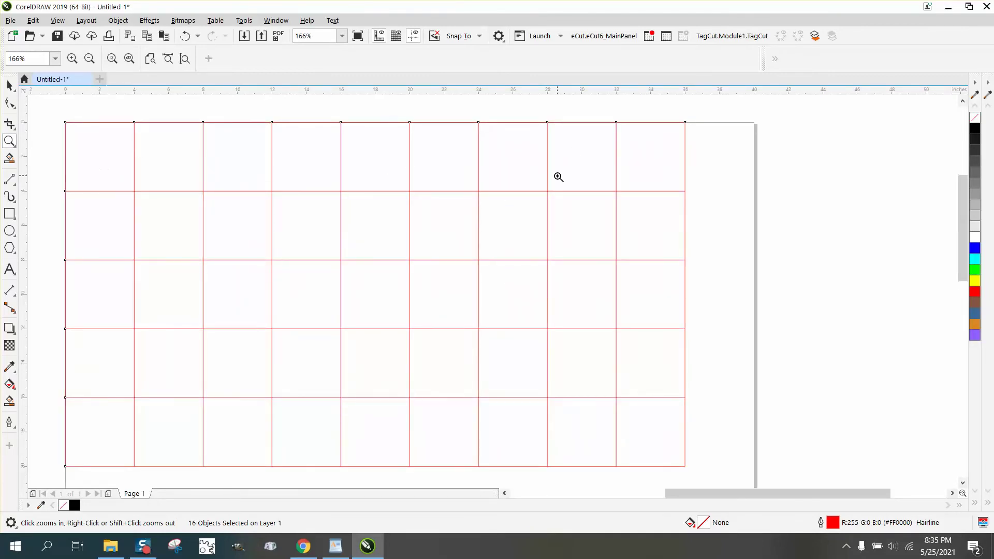
{"action": "left_click", "coordinate": [10, 86]}
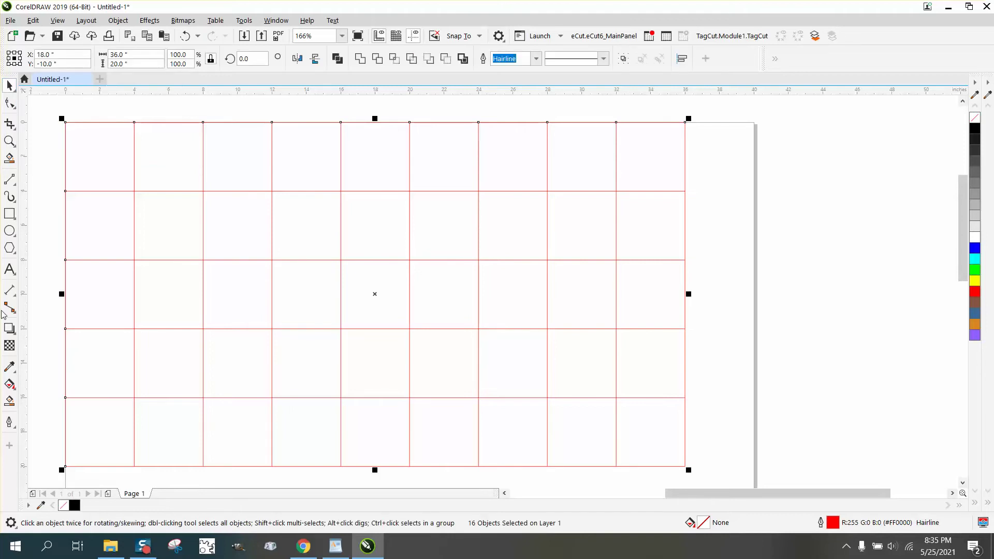
{"action": "left_click", "coordinate": [10, 401]}
{"action": "left_click", "coordinate": [102, 184]}
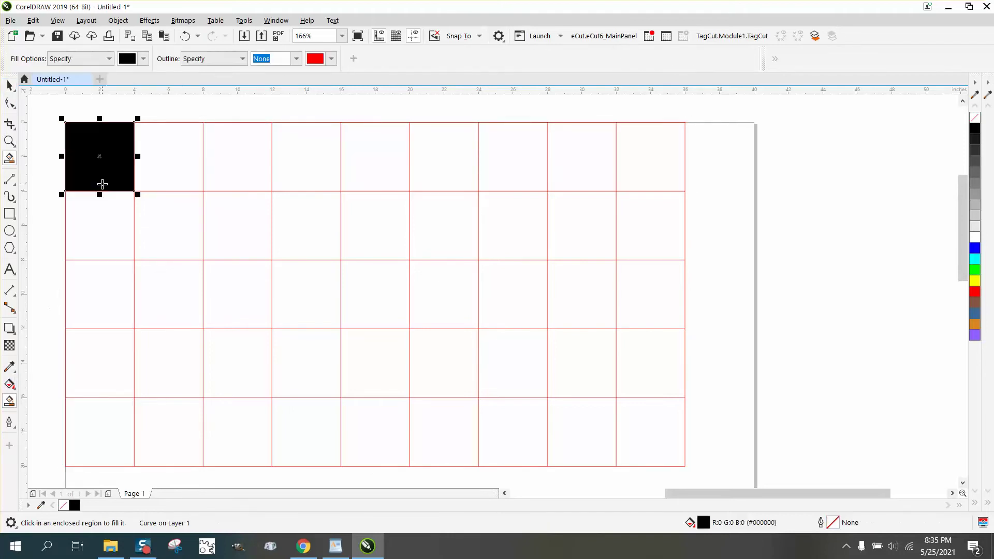
{"action": "scroll", "coordinate": [102, 184], "scroll_direction": "down", "scroll_amount": 10}
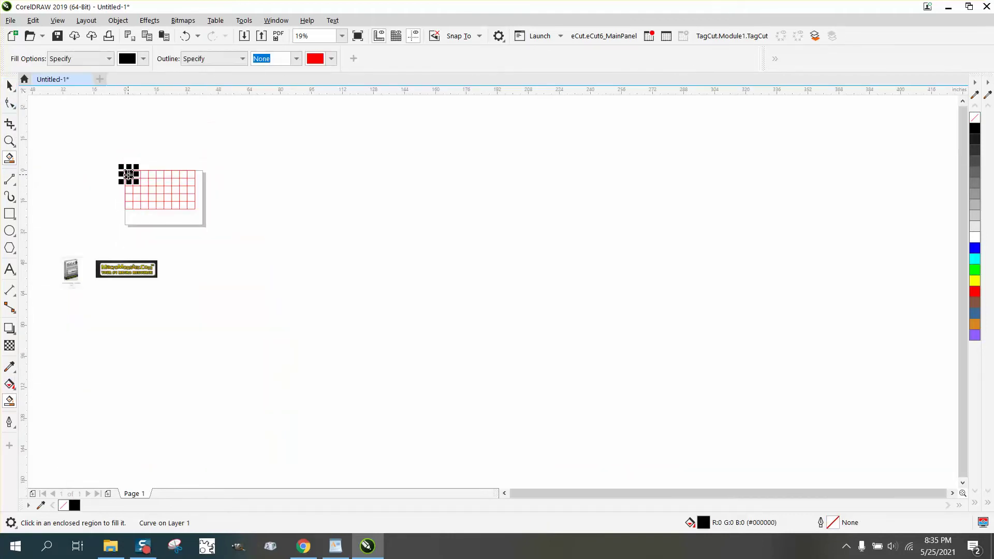
{"action": "left_click", "coordinate": [185, 36]}
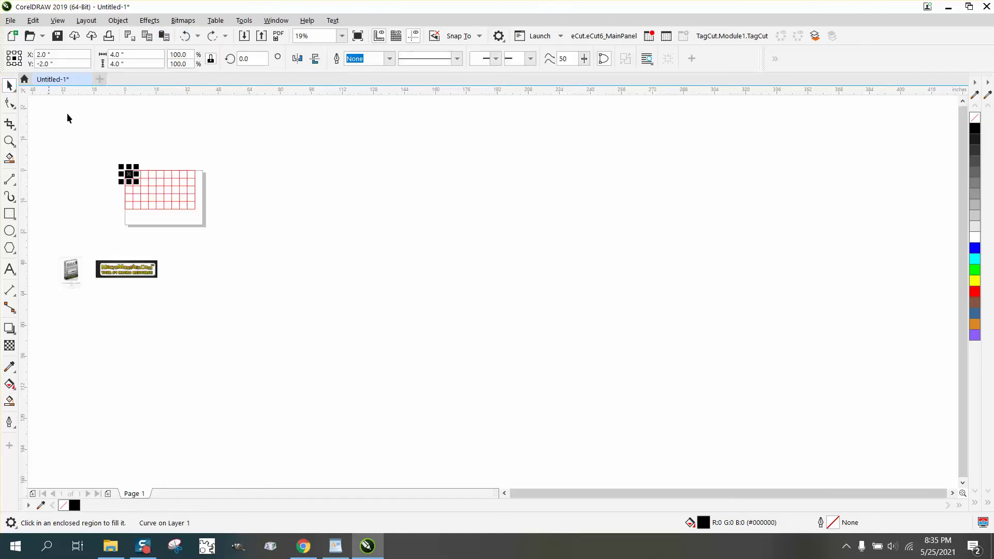
{"action": "left_click", "coordinate": [128, 150]}
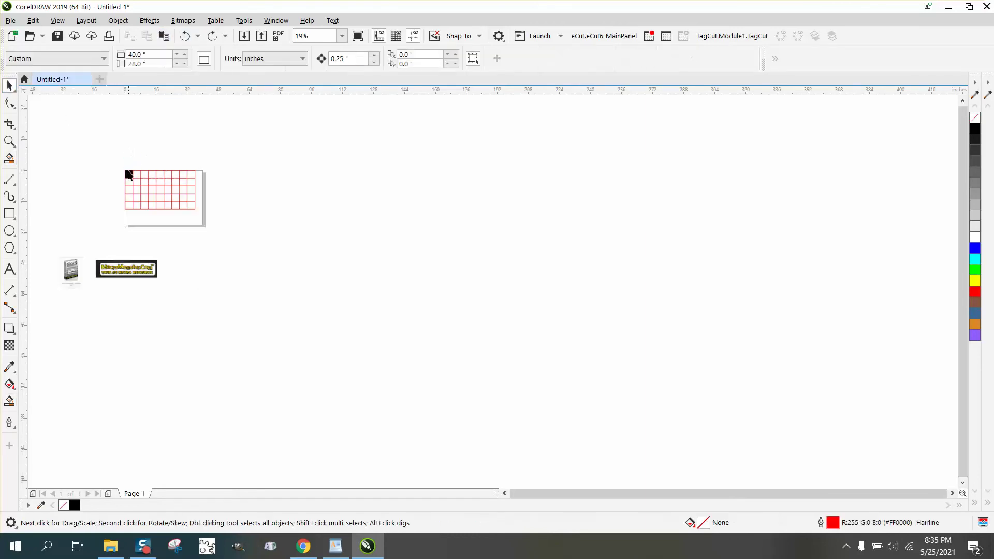
{"action": "left_click_drag", "start_coordinate": [131, 177], "coordinate": [127, 142]}
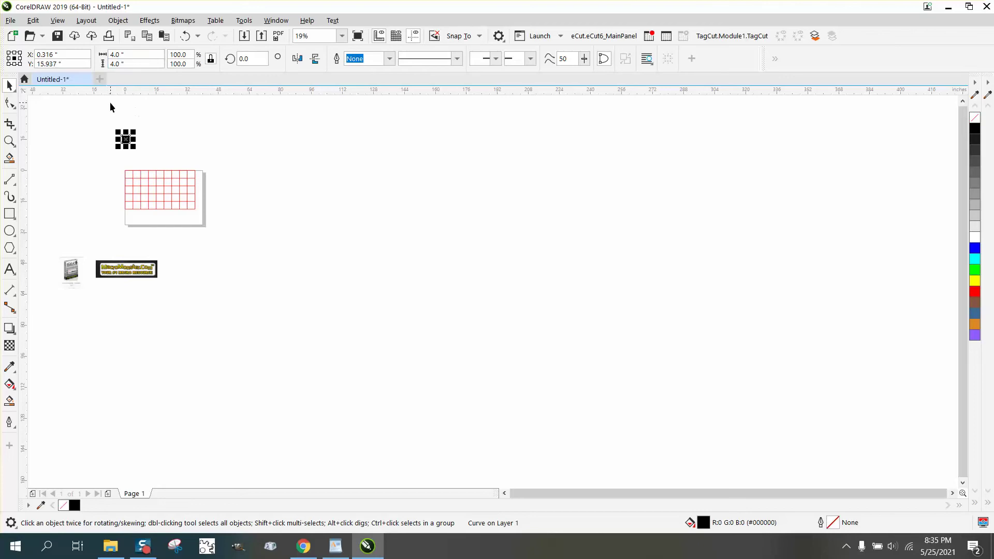
{"action": "key", "text": "Delete"}
Step: Zoom in on the grid's top-left corner, pull the top and left lines off, and undo both moves
{"action": "left_click", "coordinate": [10, 141]}
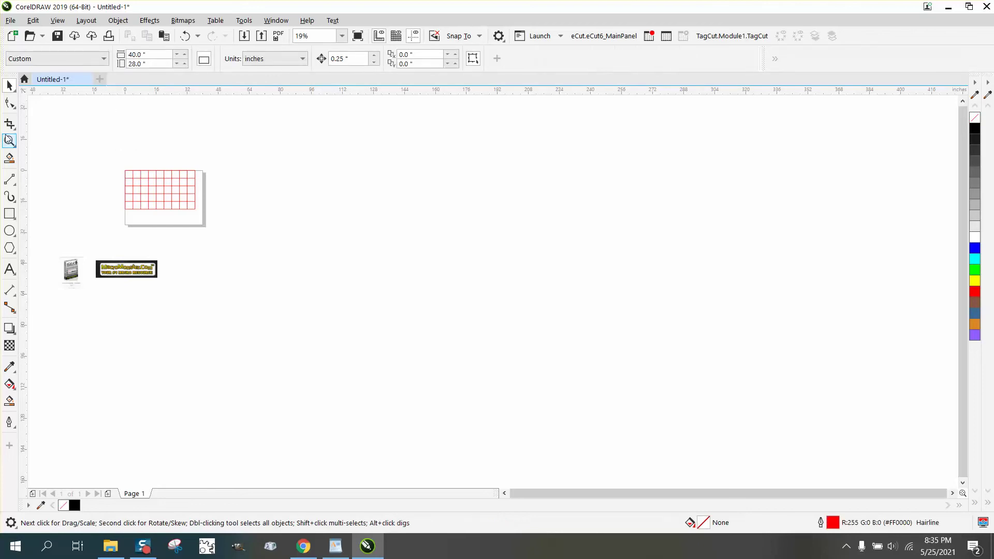
{"action": "left_click_drag", "start_coordinate": [138, 198], "coordinate": [273, 256]}
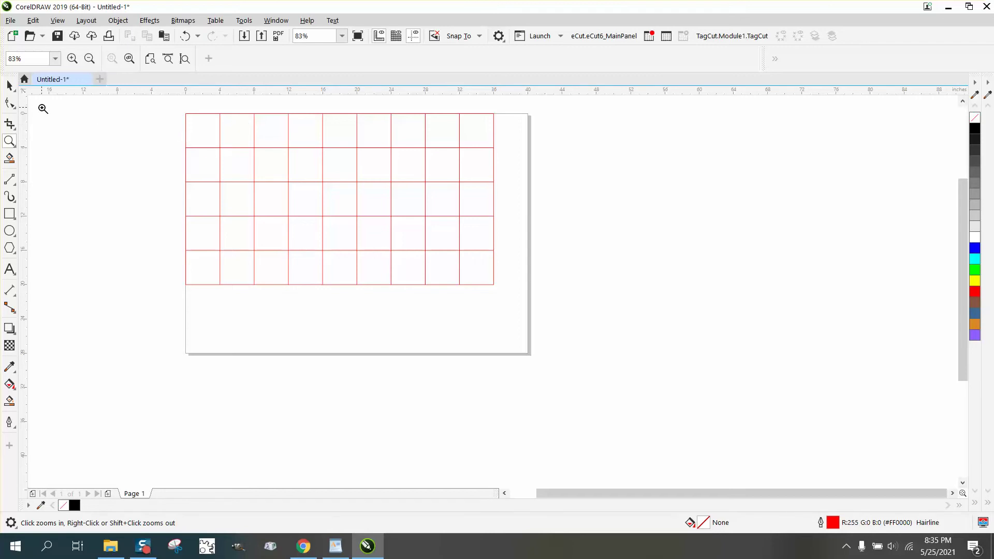
{"action": "left_click", "coordinate": [9, 86]}
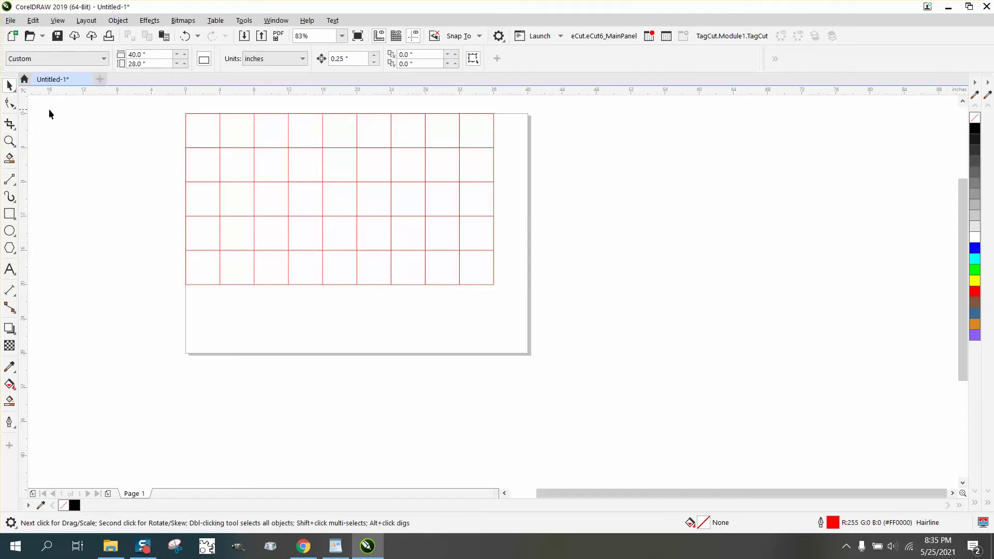
{"action": "left_click", "coordinate": [10, 140]}
{"action": "left_click_drag", "start_coordinate": [176, 111], "coordinate": [206, 124]}
{"action": "scroll", "coordinate": [282, 210], "scroll_direction": "down", "scroll_amount": 8}
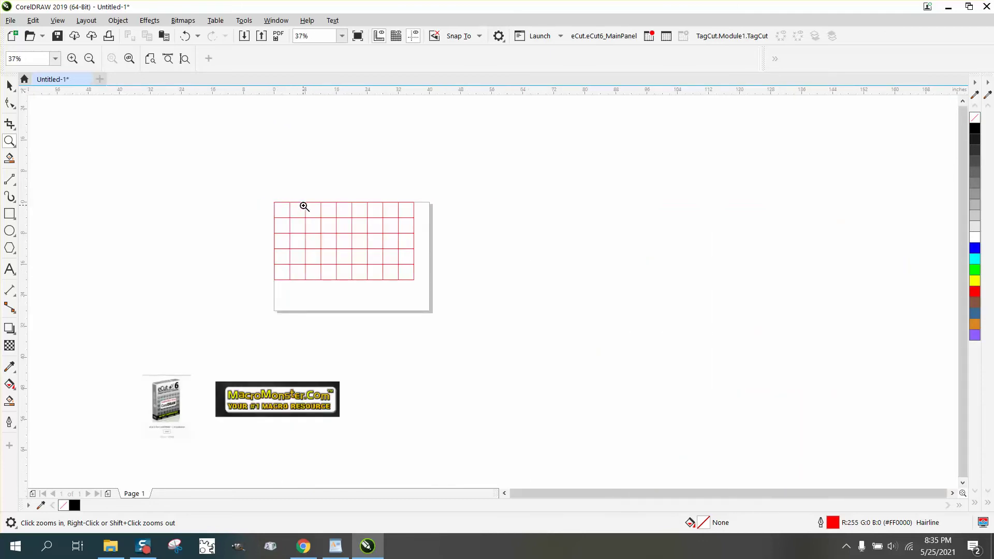
{"action": "left_click_drag", "start_coordinate": [273, 206], "coordinate": [489, 316]}
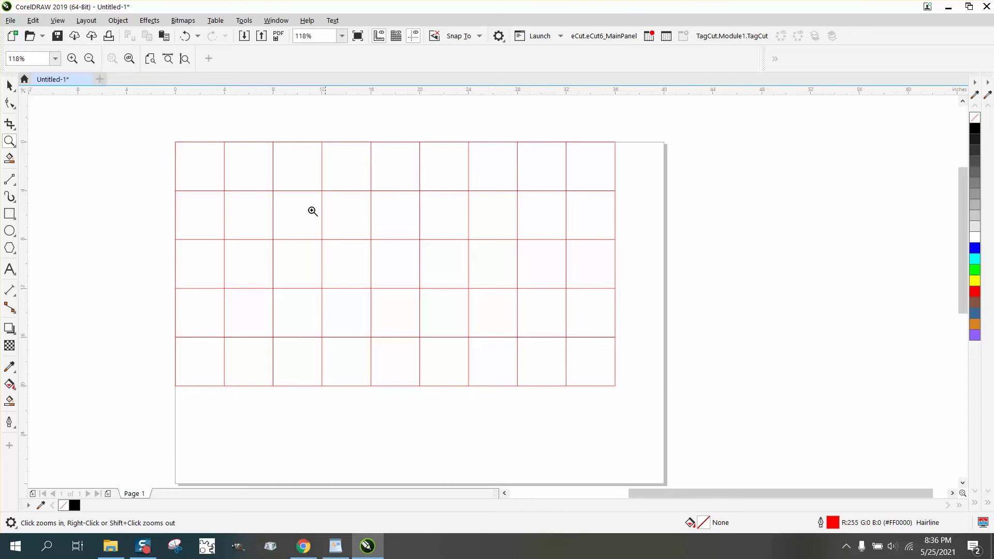
{"action": "left_click", "coordinate": [9, 86]}
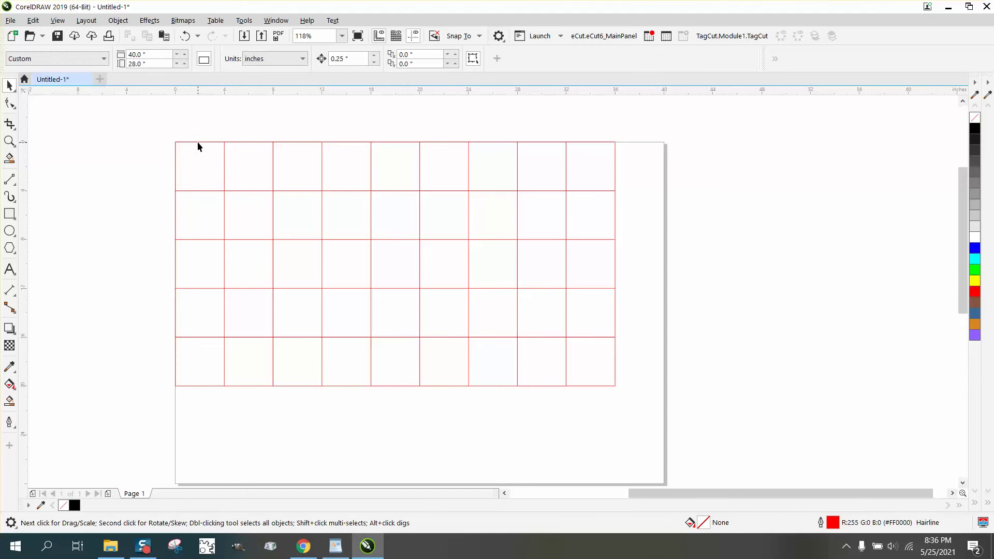
{"action": "left_click_drag", "start_coordinate": [199, 142], "coordinate": [204, 118]}
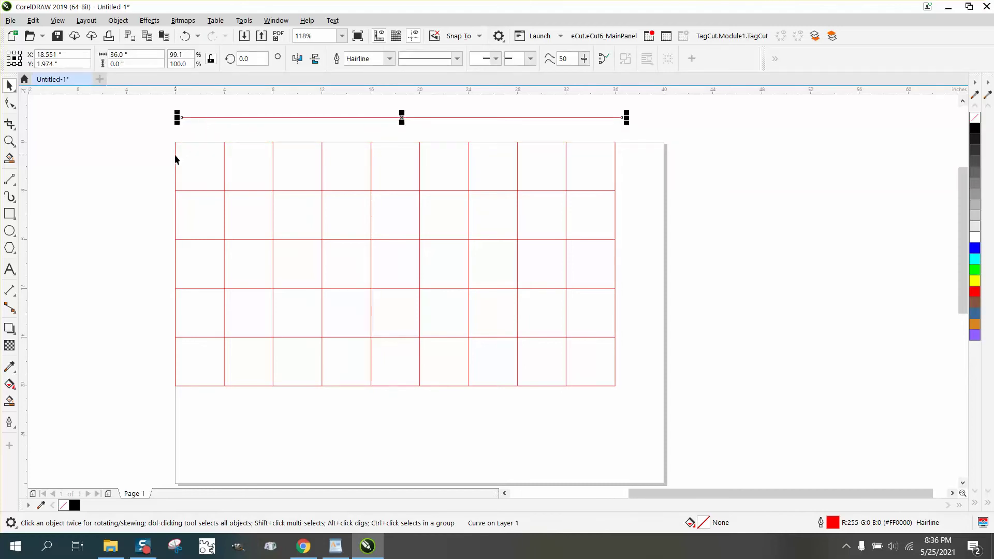
{"action": "left_click_drag", "start_coordinate": [175, 159], "coordinate": [140, 165]}
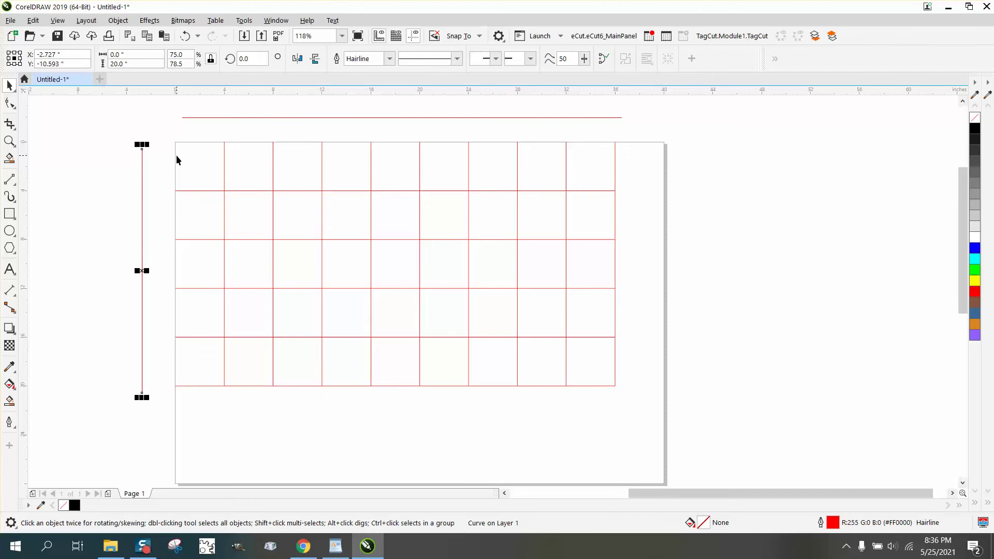
{"action": "left_click", "coordinate": [185, 36]}
{"action": "left_click", "coordinate": [185, 36]}
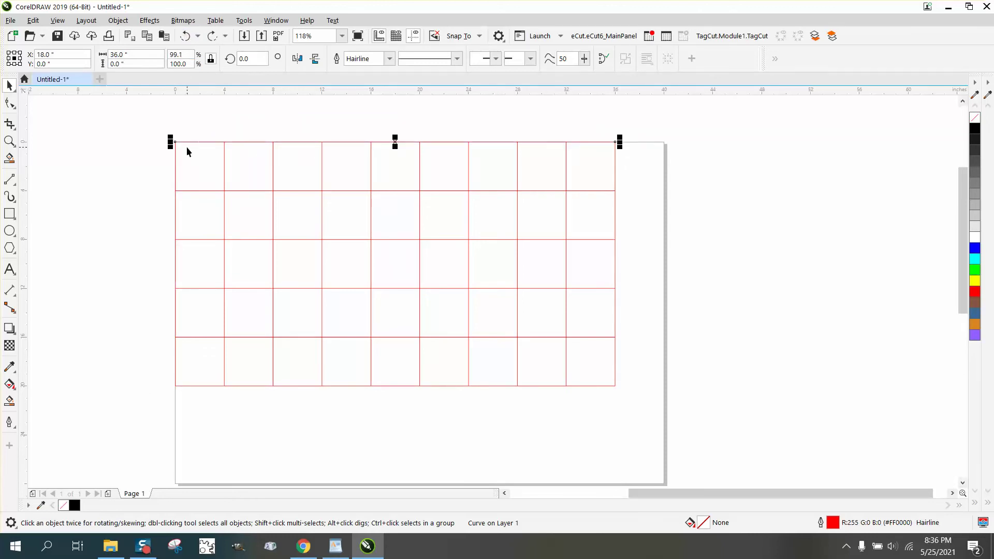
Step: Select the grid's top line and nudge it down 0.25", then back up one step
{"action": "left_click", "coordinate": [236, 128]}
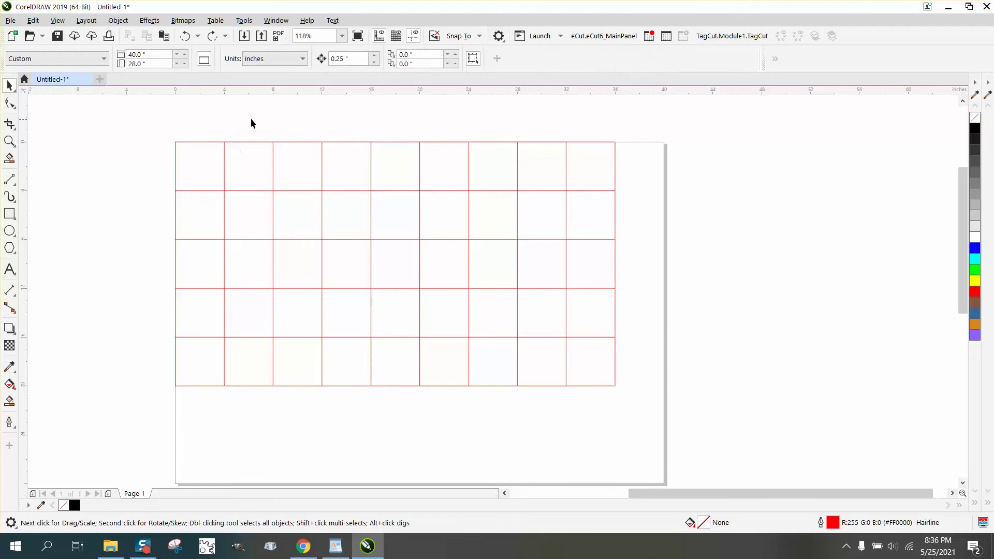
{"action": "left_click", "coordinate": [295, 141]}
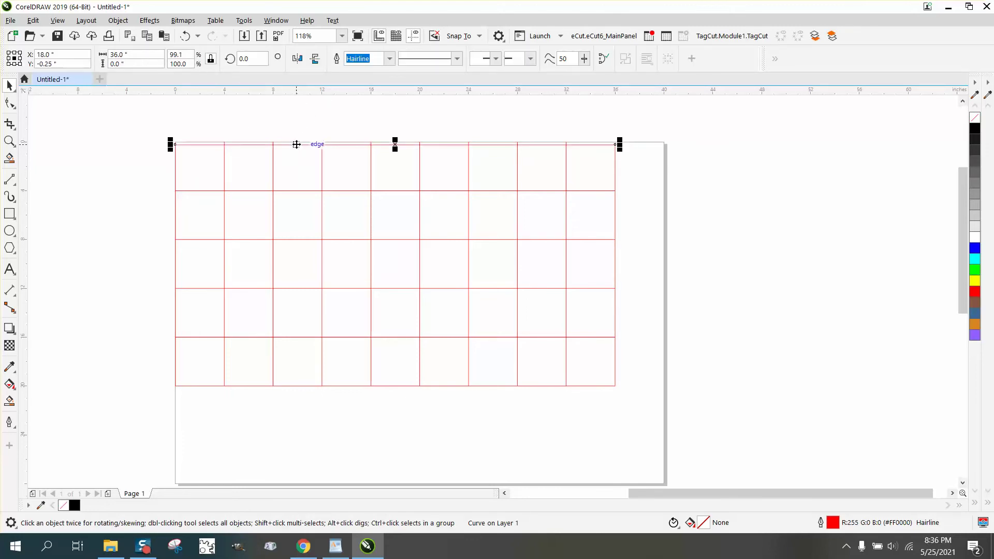
{"action": "key", "text": "Down"}
{"action": "key", "text": "Up"}
Step: Smart Fill the top-left cell black, move the black square off the page, and delete it
{"action": "left_click", "coordinate": [10, 387]}
{"action": "left_click", "coordinate": [10, 402]}
{"action": "left_click", "coordinate": [202, 185]}
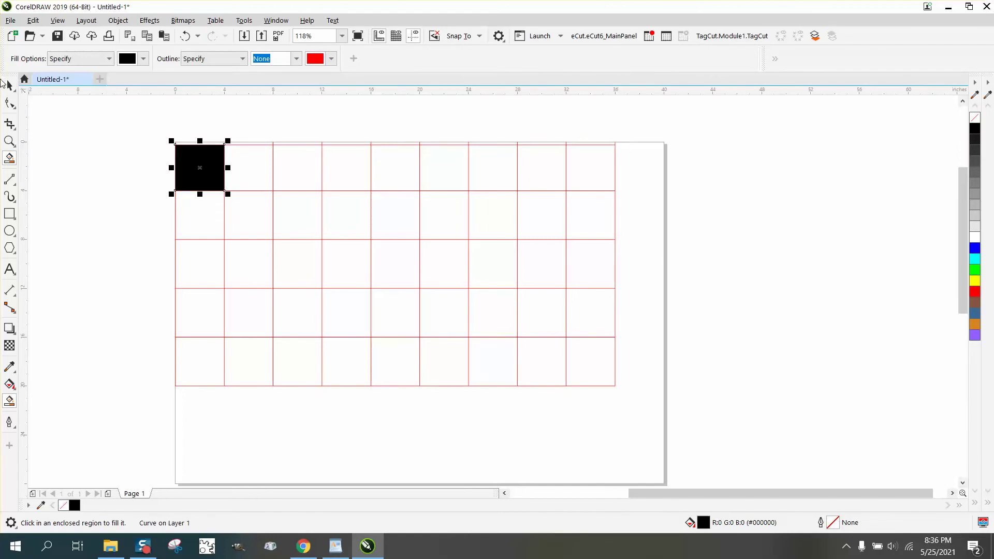
{"action": "left_click", "coordinate": [9, 86]}
{"action": "left_click_drag", "start_coordinate": [213, 171], "coordinate": [96, 174]}
{"action": "key", "text": "Delete"}
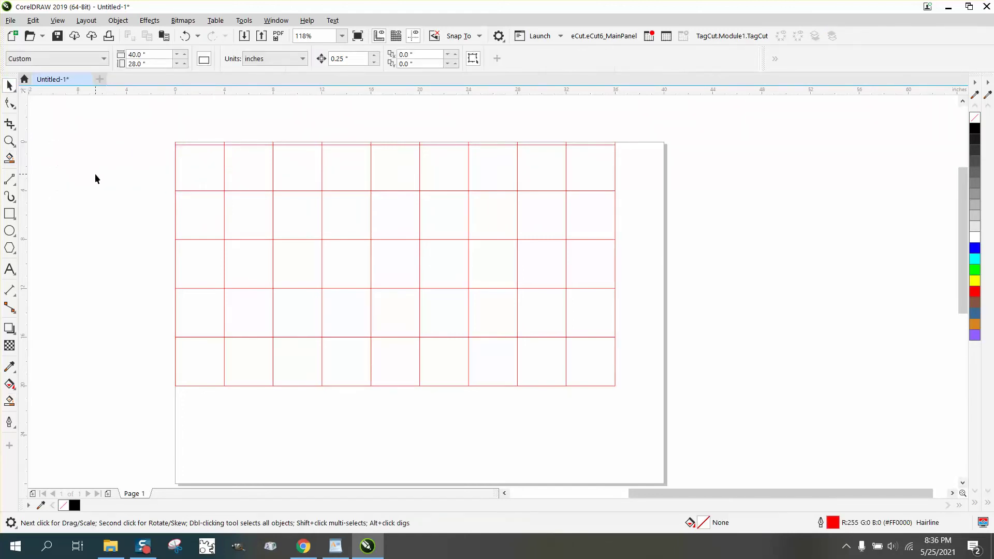
Step: Put the top line back on the grid edge and nudge all 16 lines 0.25" down and right
{"action": "left_click", "coordinate": [197, 145]}
{"action": "left_click_drag", "start_coordinate": [198, 145], "coordinate": [248, 279]}
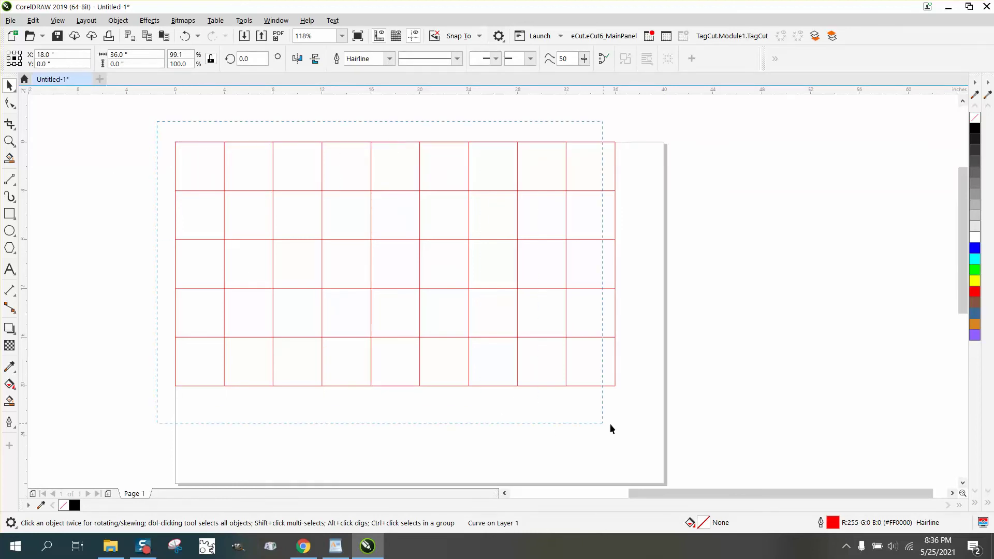
{"action": "left_click_drag", "start_coordinate": [633, 427], "coordinate": [638, 428]}
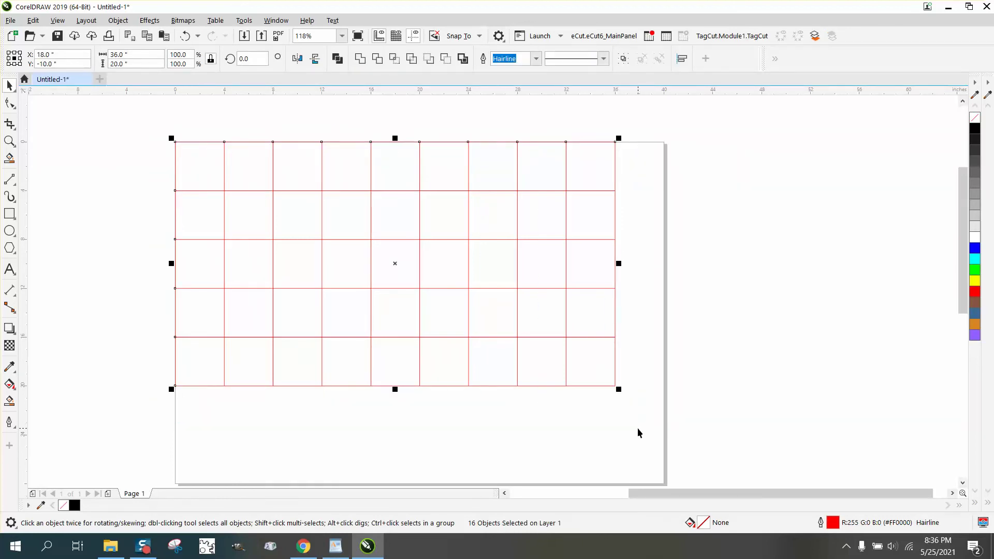
{"action": "key", "text": "Down"}
{"action": "key", "text": "Right"}
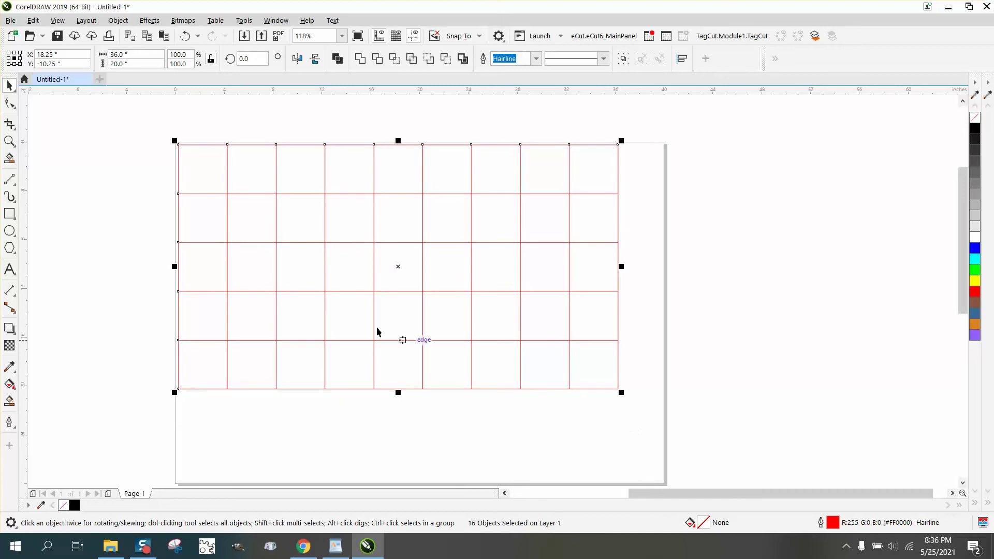
Step: Zoom in on the grid's top-left cells and reselect all 16 grid lines
{"action": "left_click", "coordinate": [96, 203]}
{"action": "left_click", "coordinate": [9, 141]}
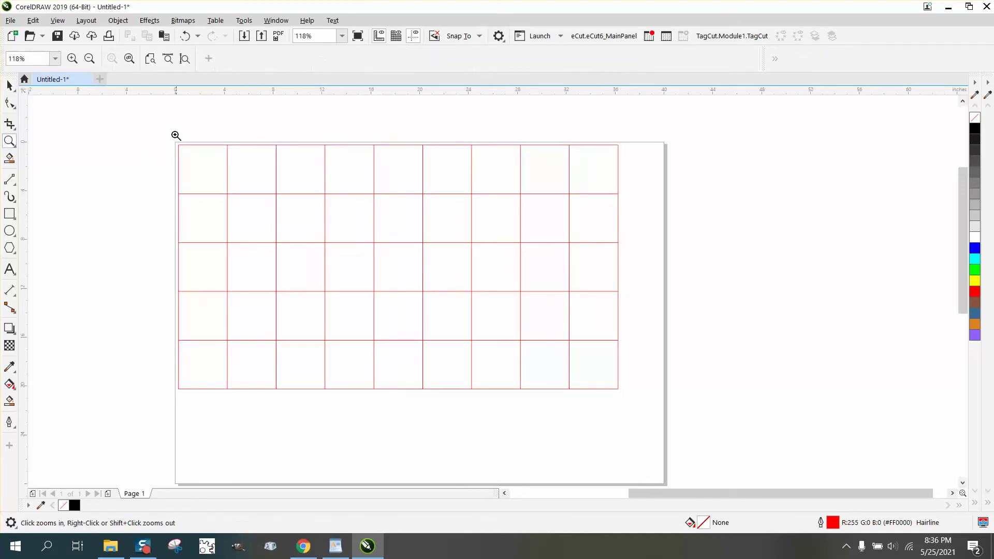
{"action": "left_click_drag", "start_coordinate": [171, 133], "coordinate": [298, 235]}
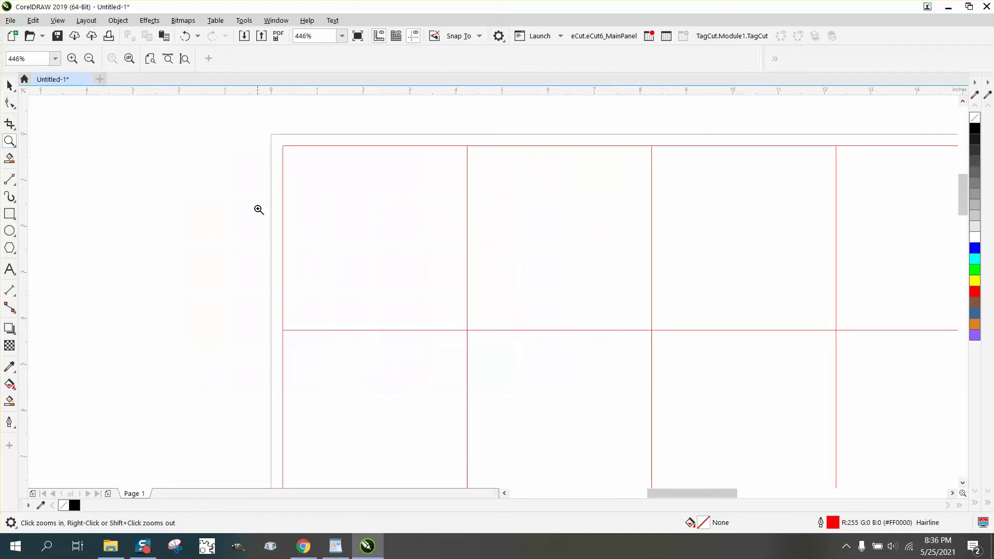
{"action": "scroll", "coordinate": [173, 162], "scroll_direction": "down", "scroll_amount": 2}
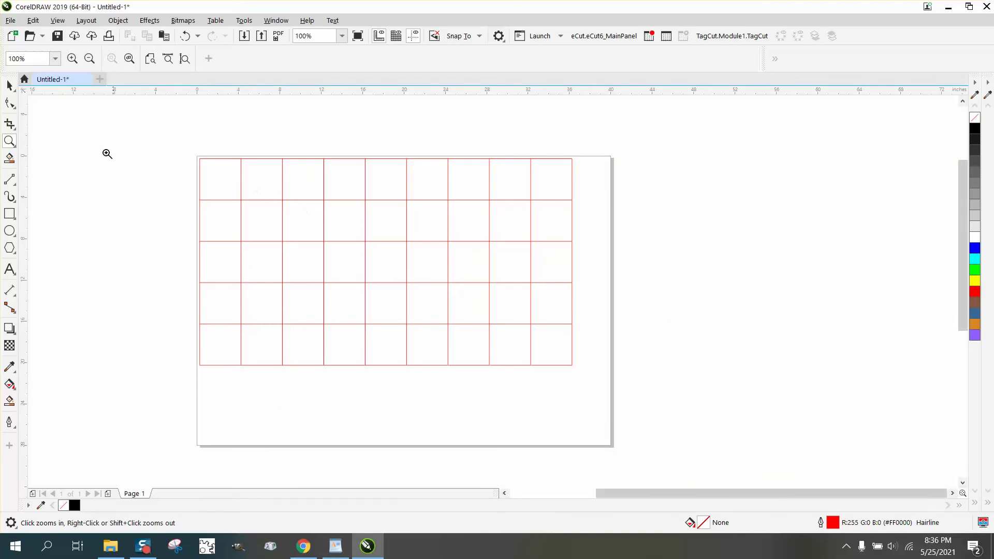
{"action": "left_click", "coordinate": [9, 85]}
{"action": "left_click_drag", "start_coordinate": [496, 411], "coordinate": [613, 432]}
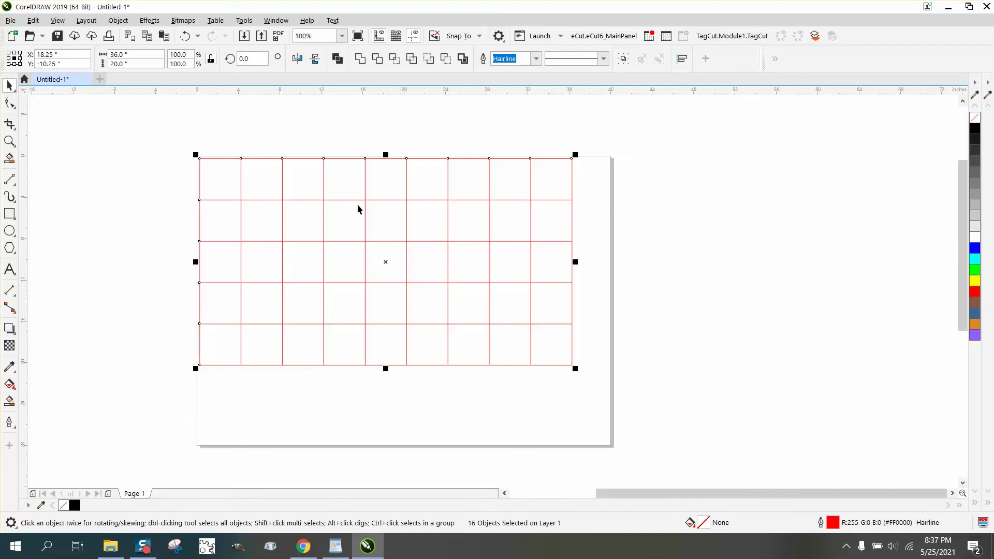
Step: Draw a 0.125" red-filled circle and snap it onto the grid's top-left corner
{"action": "left_click", "coordinate": [11, 146]}
{"action": "left_click_drag", "start_coordinate": [196, 151], "coordinate": [286, 219]}
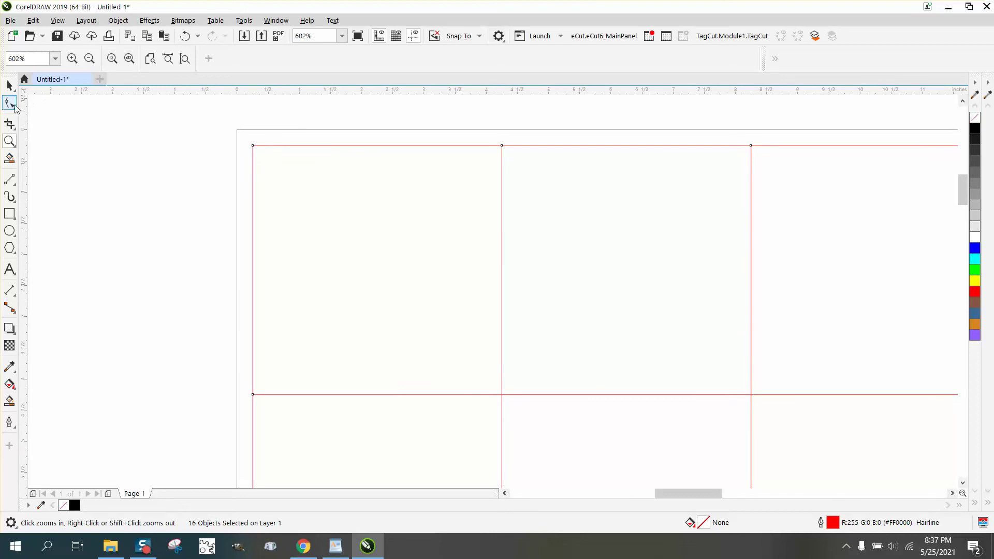
{"action": "left_click", "coordinate": [14, 241]}
{"action": "left_click", "coordinate": [47, 235]}
{"action": "left_click_drag", "start_coordinate": [175, 200], "coordinate": [167, 209]}
{"action": "left_click", "coordinate": [976, 292]}
{"action": "left_click", "coordinate": [9, 86]}
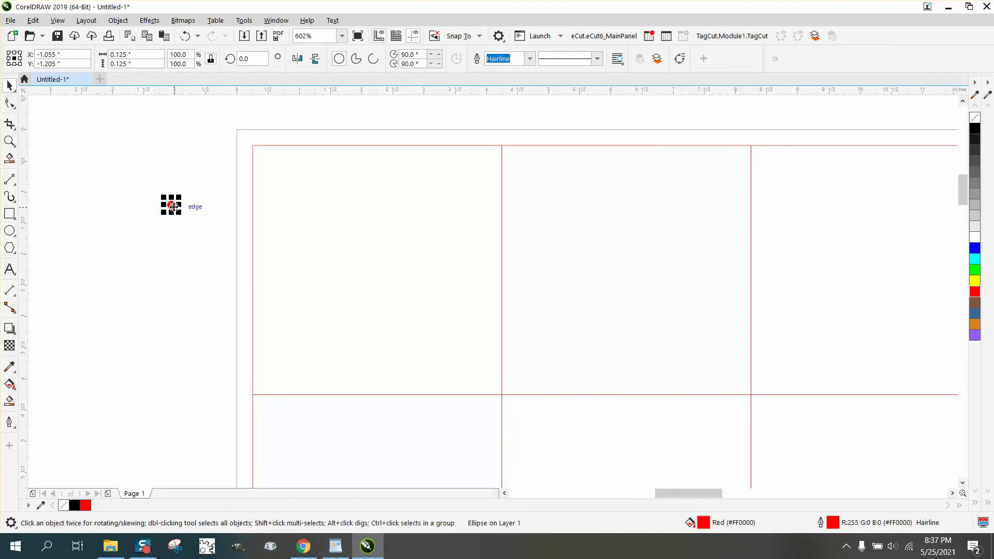
{"action": "left_click_drag", "start_coordinate": [172, 205], "coordinate": [252, 147]}
Step: Zoom out, then zoom back into the grid's top-left corner to check the corner dot
{"action": "left_click", "coordinate": [62, 148]}
{"action": "key", "text": "F4"}
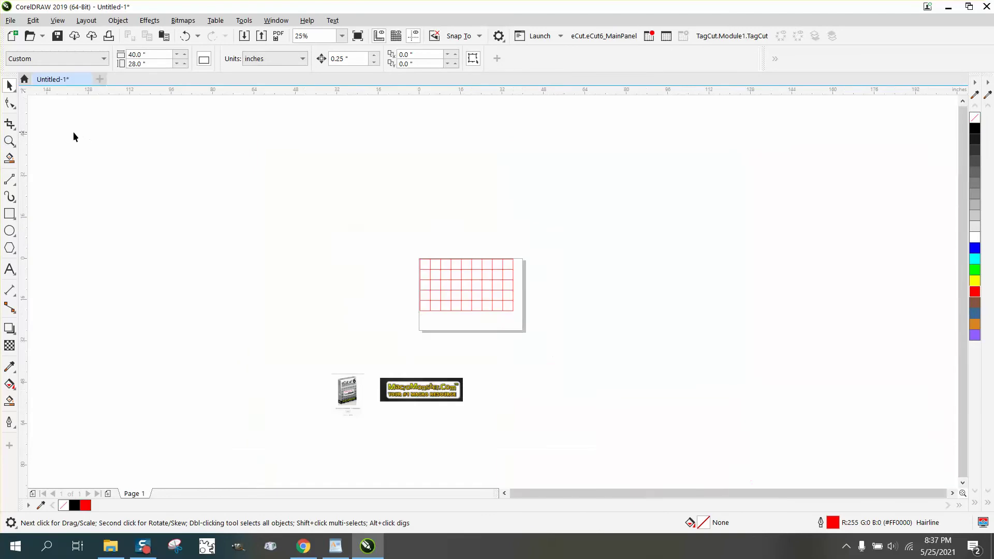
{"action": "left_click", "coordinate": [9, 141]}
{"action": "left_click_drag", "start_coordinate": [416, 249], "coordinate": [548, 331]}
{"action": "left_click", "coordinate": [198, 125]}
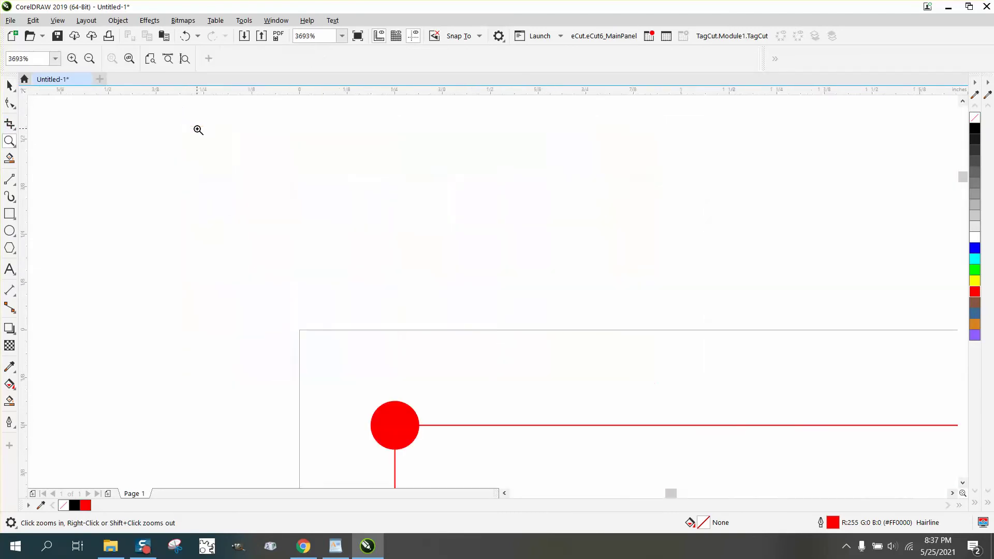
{"action": "left_click", "coordinate": [10, 86]}
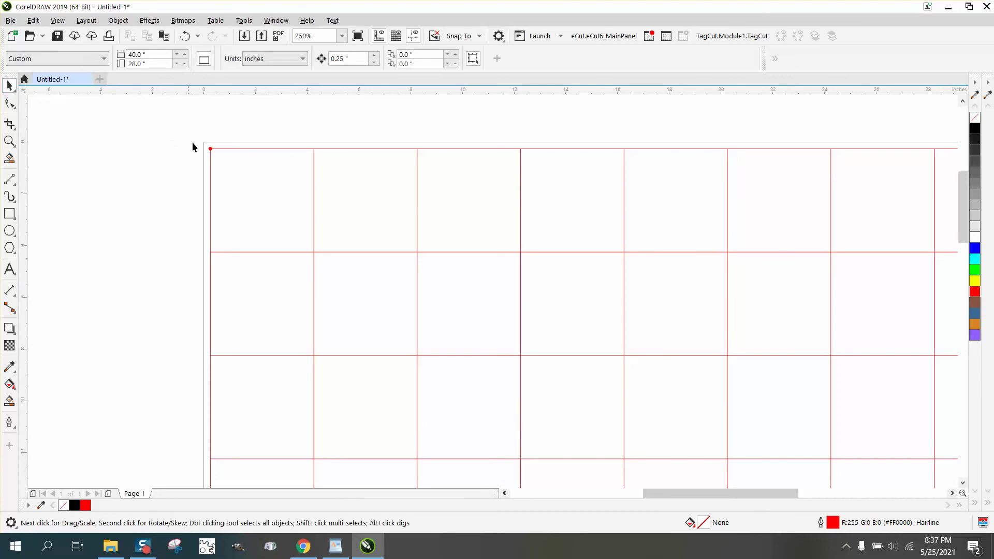
{"action": "left_click", "coordinate": [210, 149]}
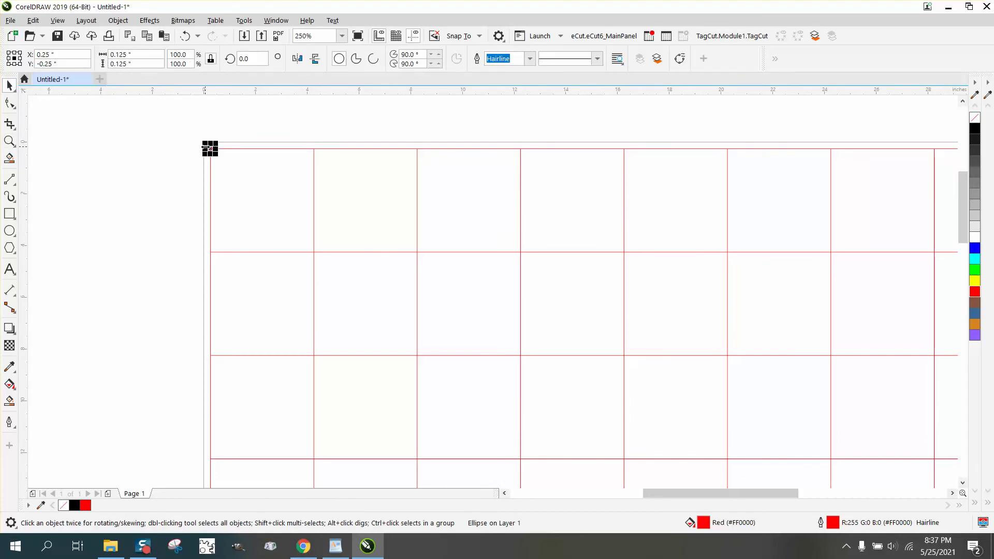
{"action": "left_click", "coordinate": [206, 151]}
{"action": "scroll", "coordinate": [203, 147], "scroll_direction": "down", "scroll_amount": 2}
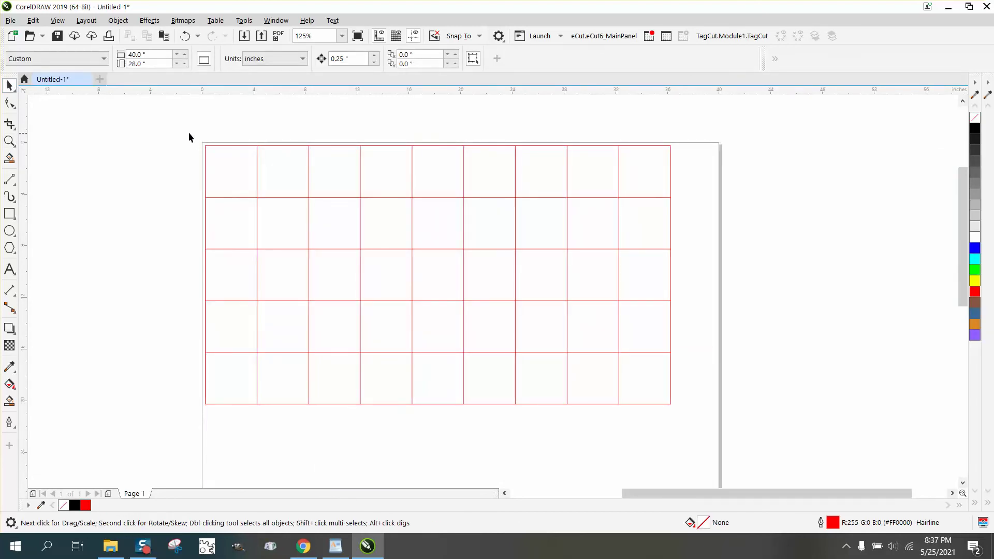
Step: Select all 16 grid lines, try moving them down-left, and undo the move
{"action": "left_click_drag", "start_coordinate": [710, 453], "coordinate": [709, 453]}
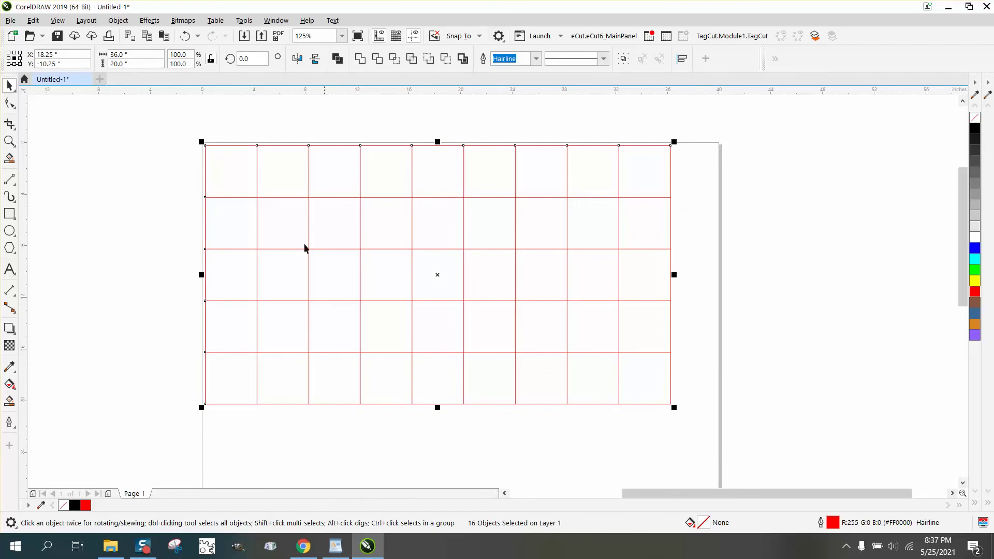
{"action": "left_click", "coordinate": [10, 214]}
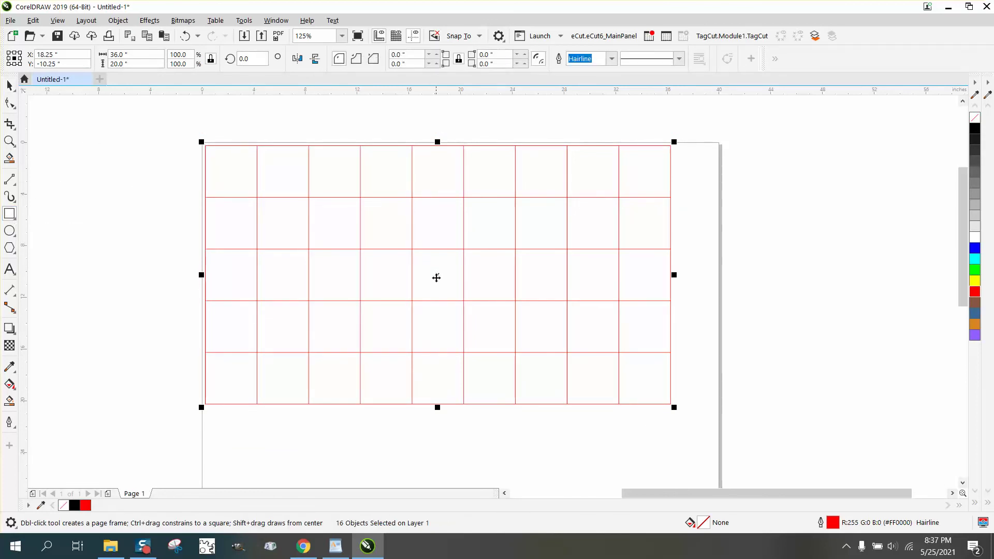
{"action": "left_click_drag", "start_coordinate": [437, 276], "coordinate": [331, 362]}
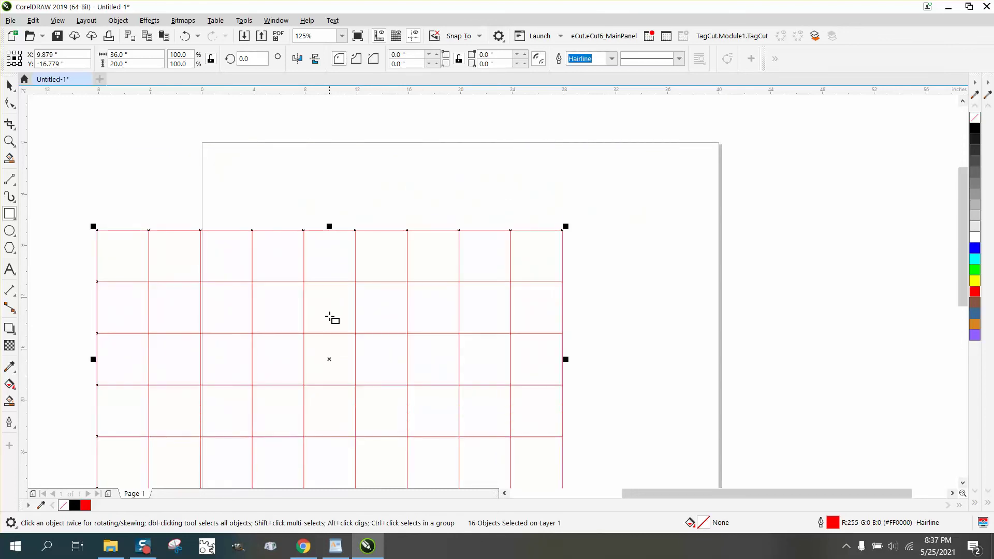
{"action": "left_click", "coordinate": [184, 36]}
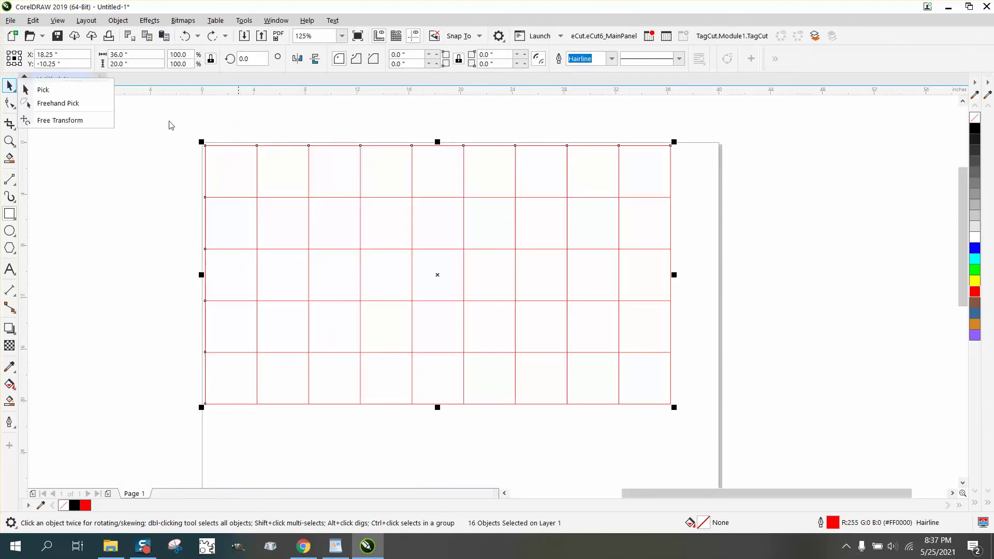
Step: Marquee-select the 16 grid lines and group them with Object > Group
{"action": "left_click_drag", "start_coordinate": [178, 125], "coordinate": [725, 461]}
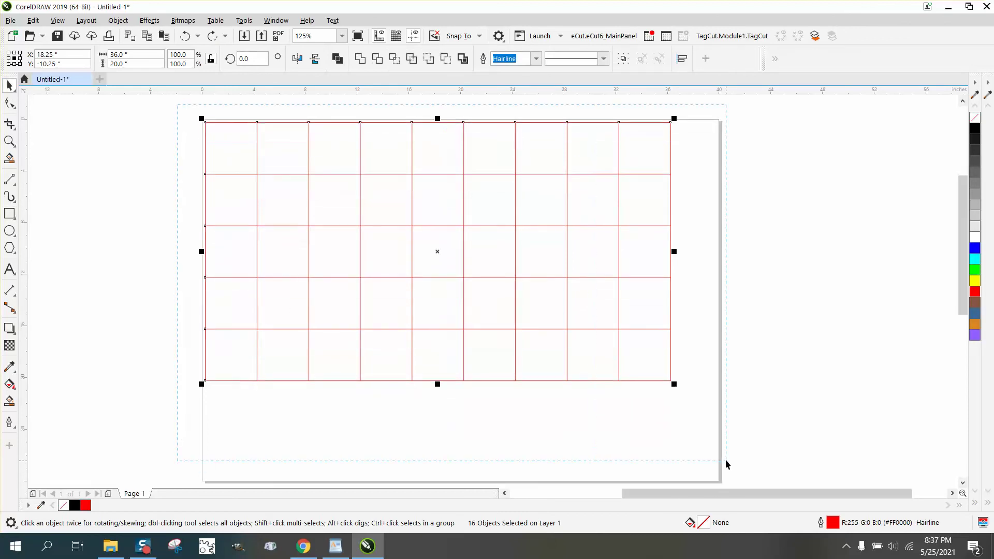
{"action": "left_click", "coordinate": [118, 20]}
{"action": "mouse_move", "coordinate": [147, 228]}
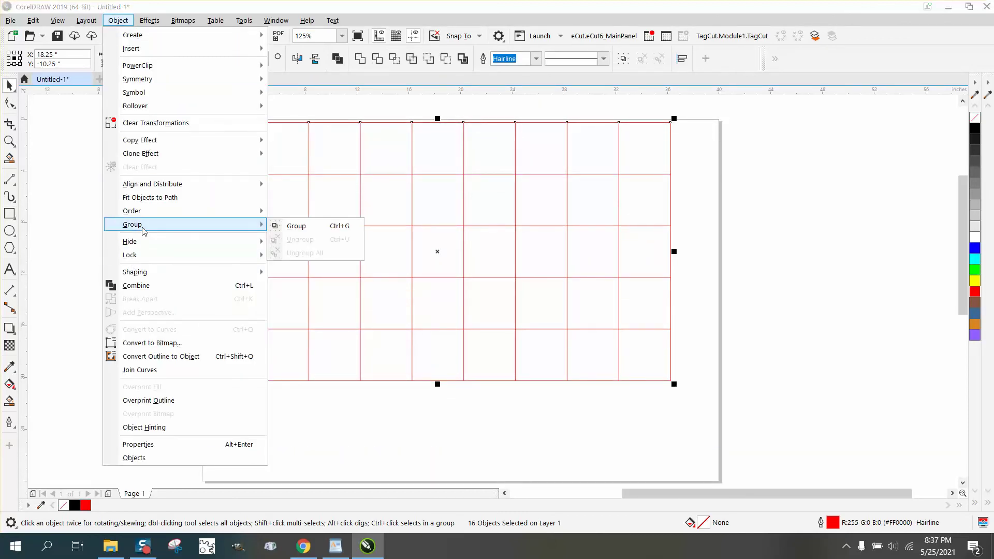
{"action": "left_click", "coordinate": [285, 231]}
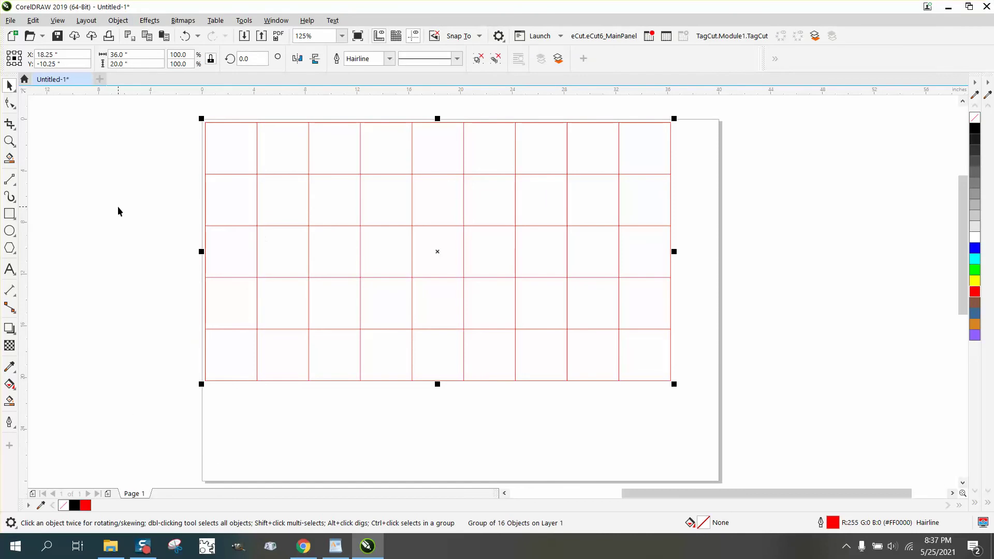
Step: Move the 36×20 rectangle down-left as a test, then undo it
{"action": "left_click", "coordinate": [10, 215]}
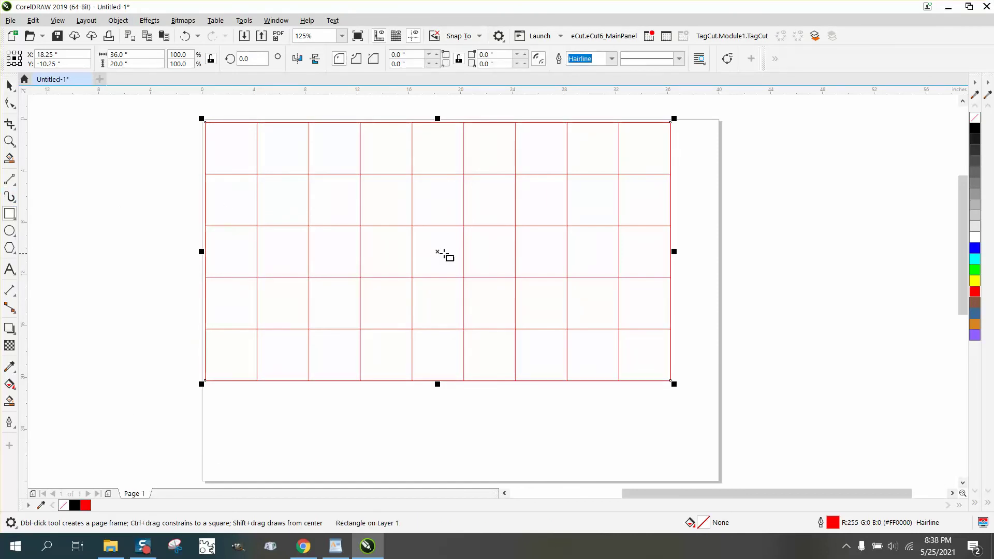
{"action": "left_click_drag", "start_coordinate": [438, 251], "coordinate": [415, 312]}
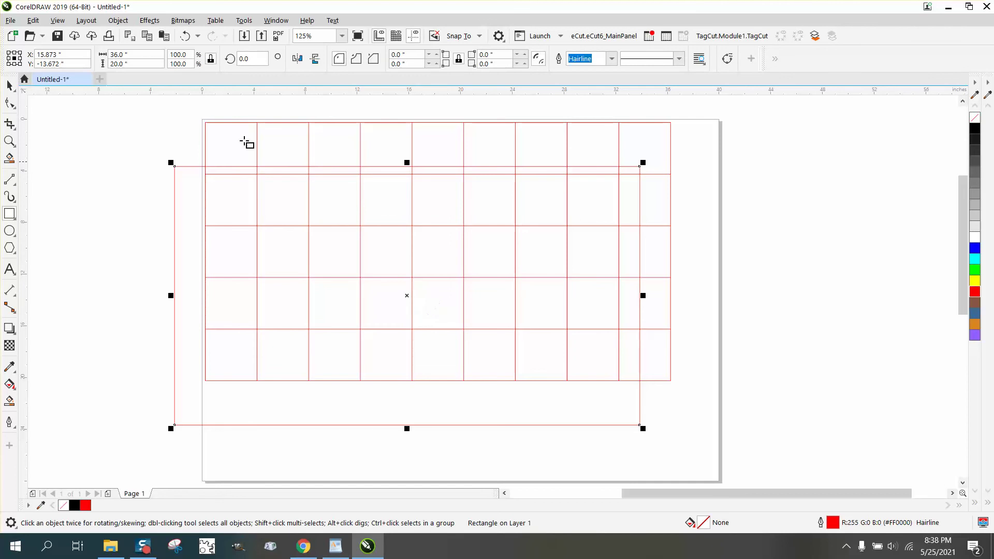
{"action": "left_click", "coordinate": [185, 36]}
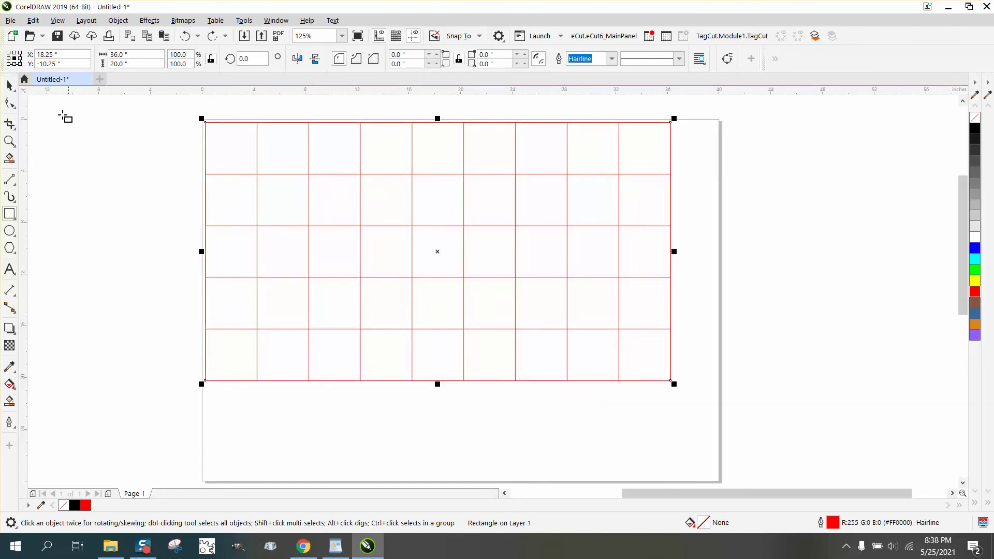
Step: Set the nudge distance to 40" and shift the grid group 40" left off the page
{"action": "left_click", "coordinate": [10, 84]}
{"action": "left_click", "coordinate": [145, 125]}
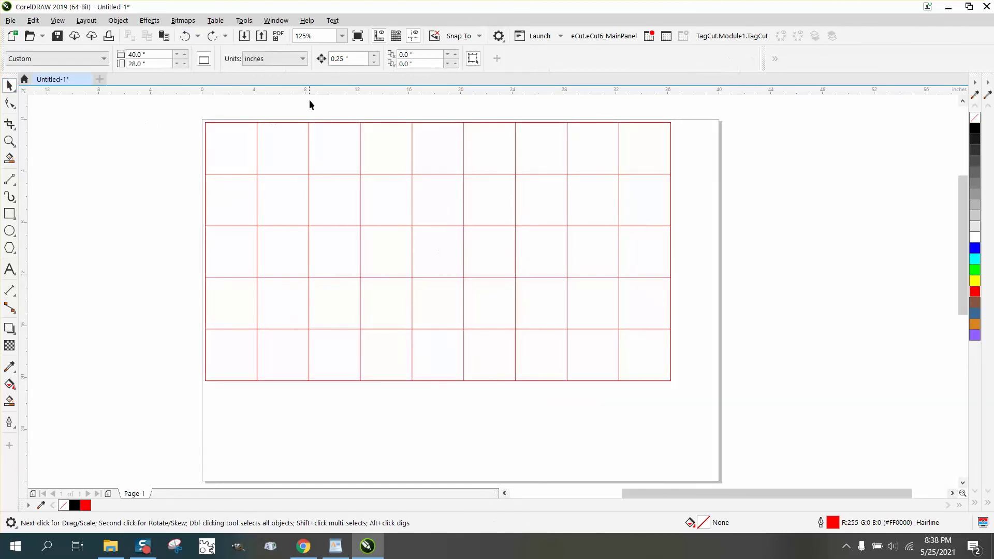
{"action": "left_click", "coordinate": [357, 59]}
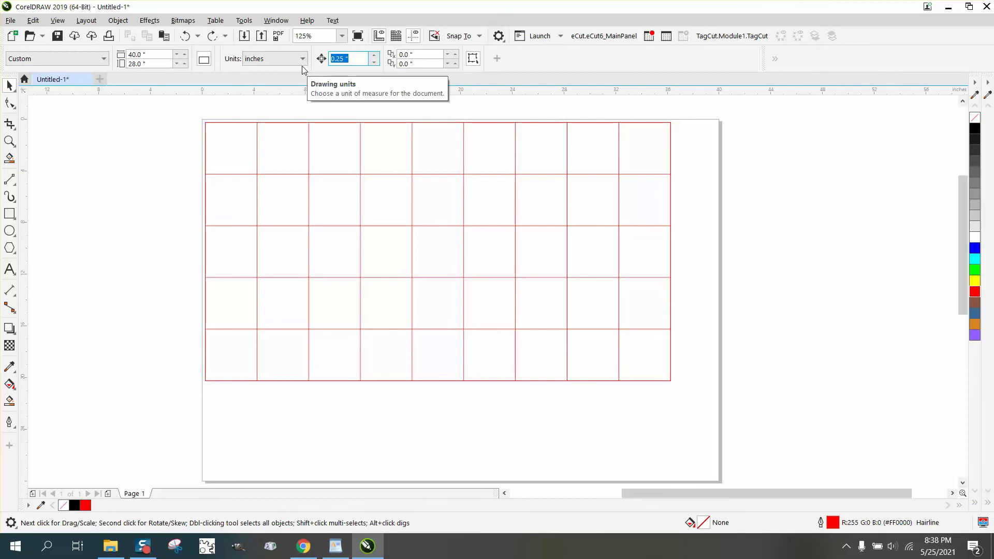
{"action": "type", "text": "40"}
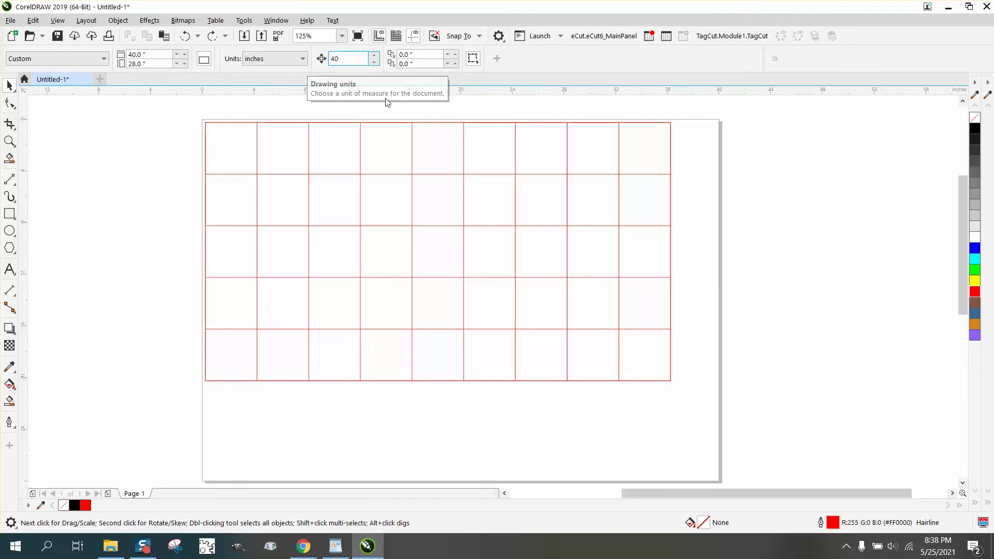
{"action": "key", "text": "Return"}
{"action": "left_click", "coordinate": [420, 174]}
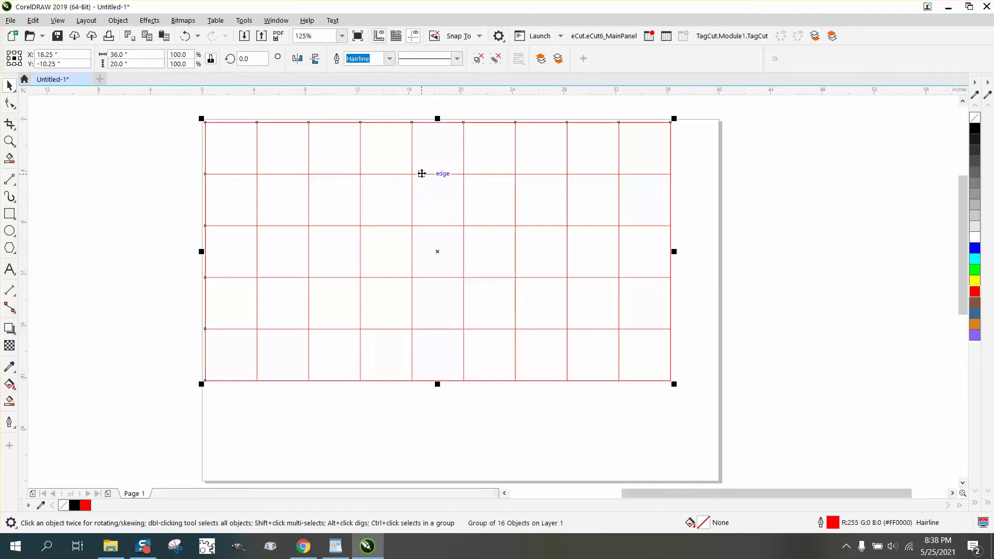
{"action": "key", "text": "Left"}
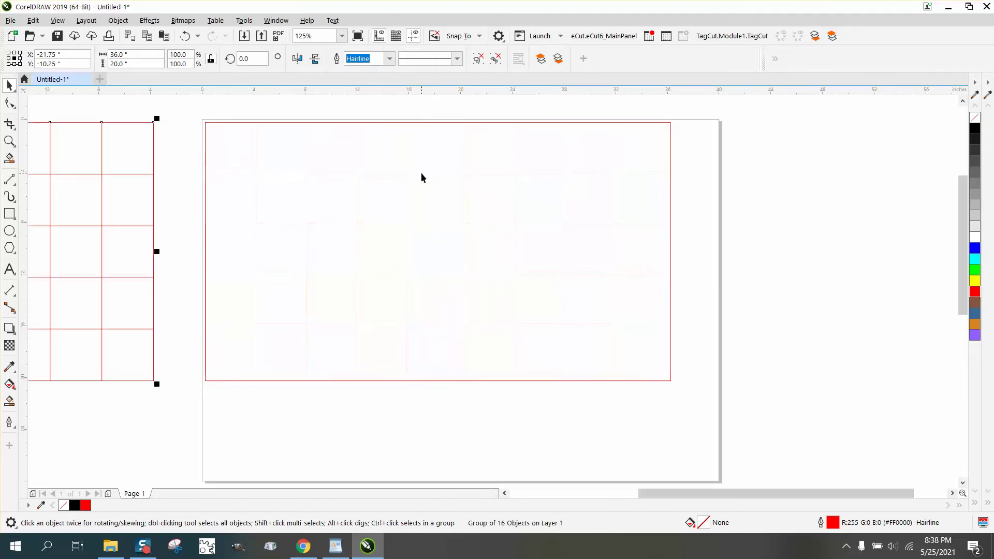
Step: Draw a small, a thin, and a larger test rectangle near the red rectangle's bottom-right corner
{"action": "left_click", "coordinate": [370, 123]}
{"action": "left_click", "coordinate": [9, 141]}
{"action": "left_click_drag", "start_coordinate": [201, 118], "coordinate": [227, 131]}
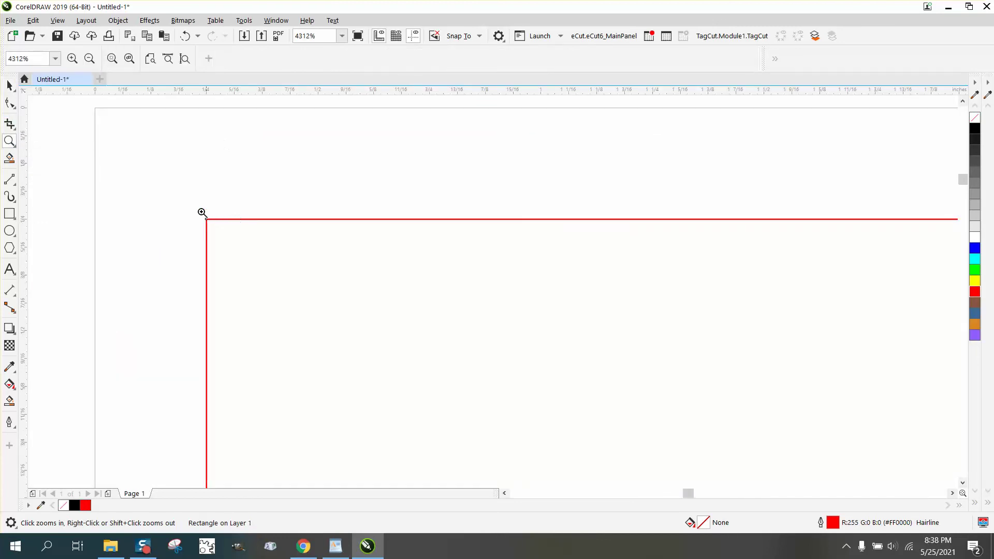
{"action": "scroll", "coordinate": [194, 189], "scroll_direction": "down", "scroll_amount": 6}
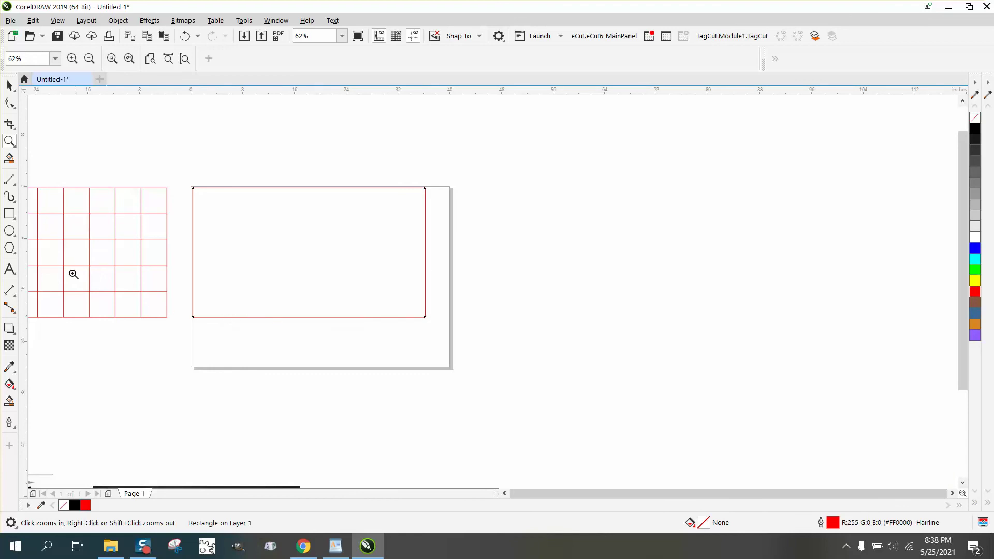
{"action": "left_click", "coordinate": [9, 214]}
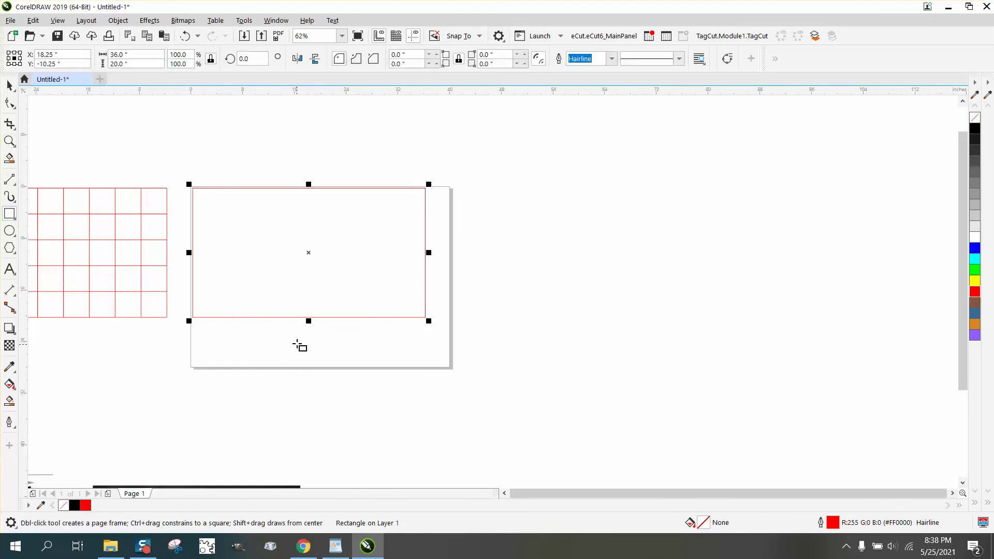
{"action": "mouse_move", "coordinate": [301, 337]}
{"action": "left_mouse_down"}
{"action": "mouse_move", "coordinate": [333, 358]}
{"action": "mouse_move", "coordinate": [377, 333]}
{"action": "left_mouse_up"}
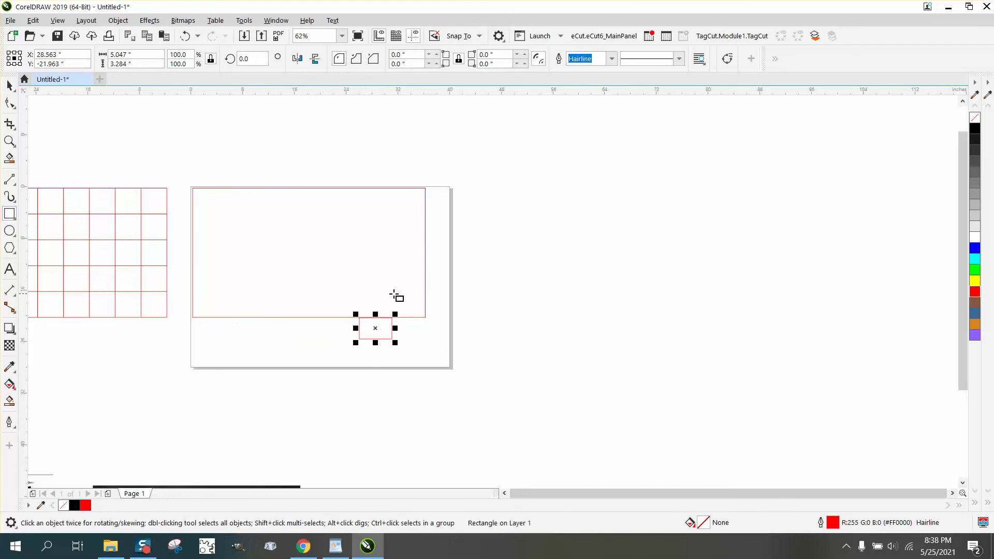
{"action": "left_click_drag", "start_coordinate": [431, 284], "coordinate": [425, 320]}
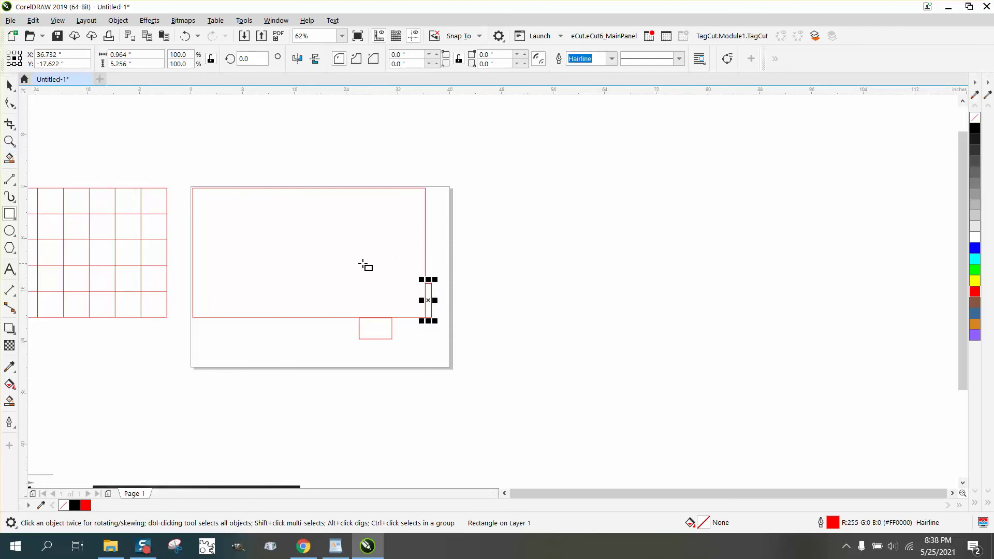
{"action": "left_click_drag", "start_coordinate": [362, 272], "coordinate": [479, 355]}
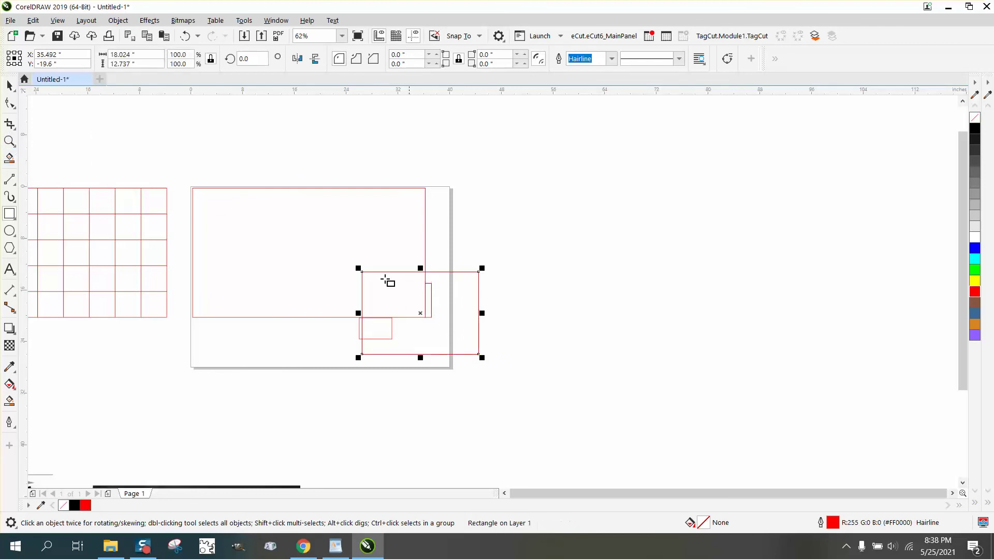
Step: Delete the large test rectangle and shift the small rectangle slightly right
{"action": "left_click", "coordinate": [9, 141]}
{"action": "left_click_drag", "start_coordinate": [339, 274], "coordinate": [538, 384]}
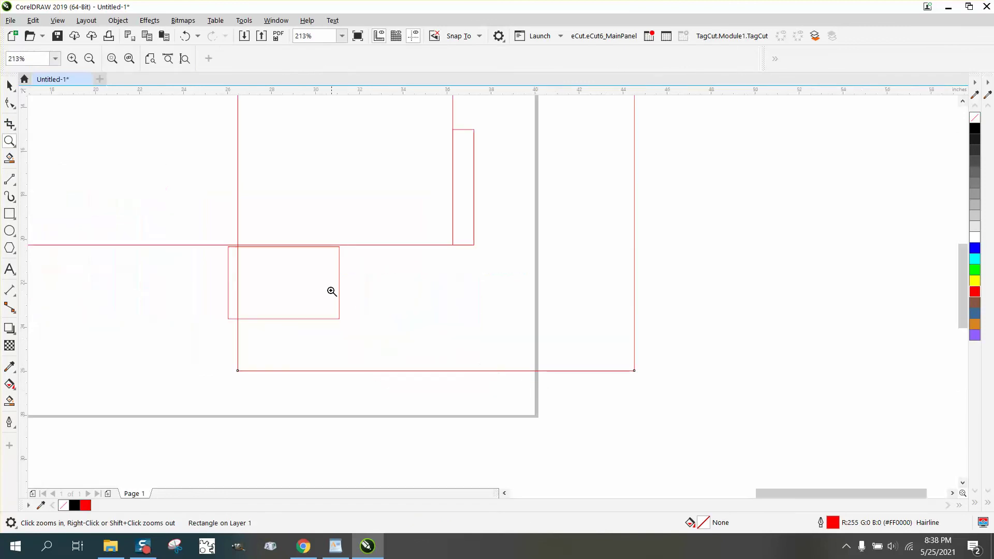
{"action": "left_click", "coordinate": [9, 85]}
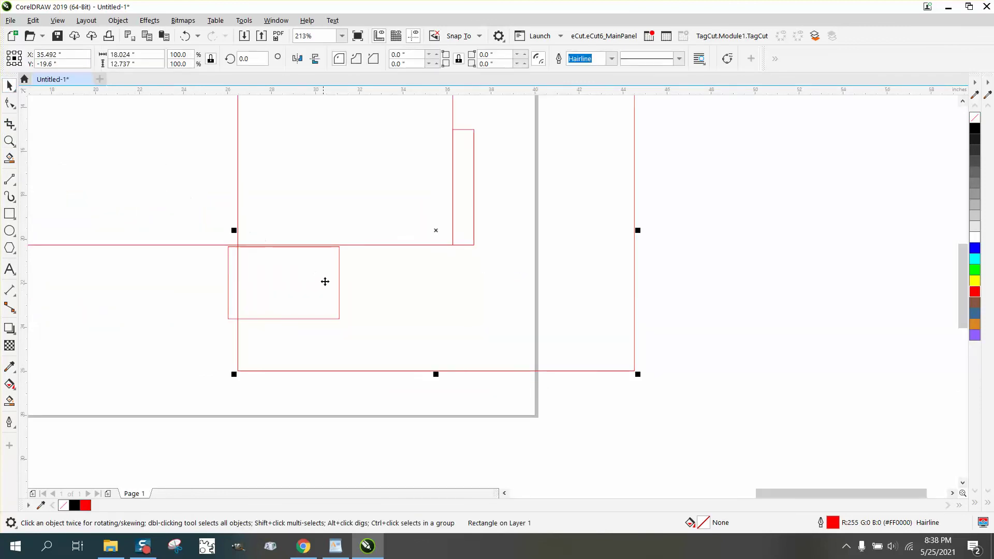
{"action": "key", "text": "Delete"}
{"action": "left_click", "coordinate": [339, 295]}
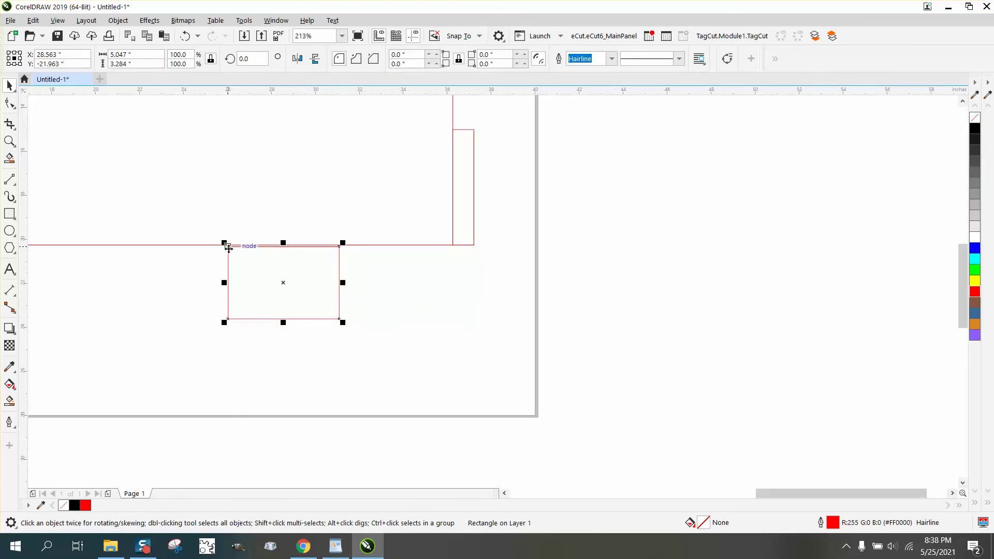
{"action": "mouse_move", "coordinate": [228, 246]}
{"action": "left_mouse_down"}
{"action": "mouse_move", "coordinate": [261, 315]}
{"action": "mouse_move", "coordinate": [234, 245]}
{"action": "left_mouse_up"}
{"action": "left_click", "coordinate": [467, 231]}
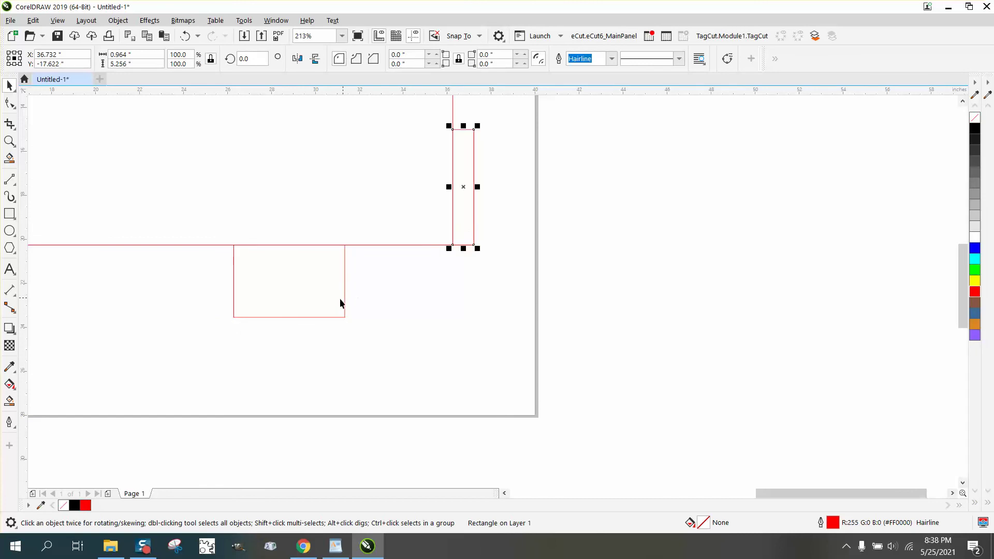
{"action": "left_click", "coordinate": [337, 301]}
Step: Nudge the red rectangle up off the page and return the grid group to its original spot
{"action": "key", "text": "F4"}
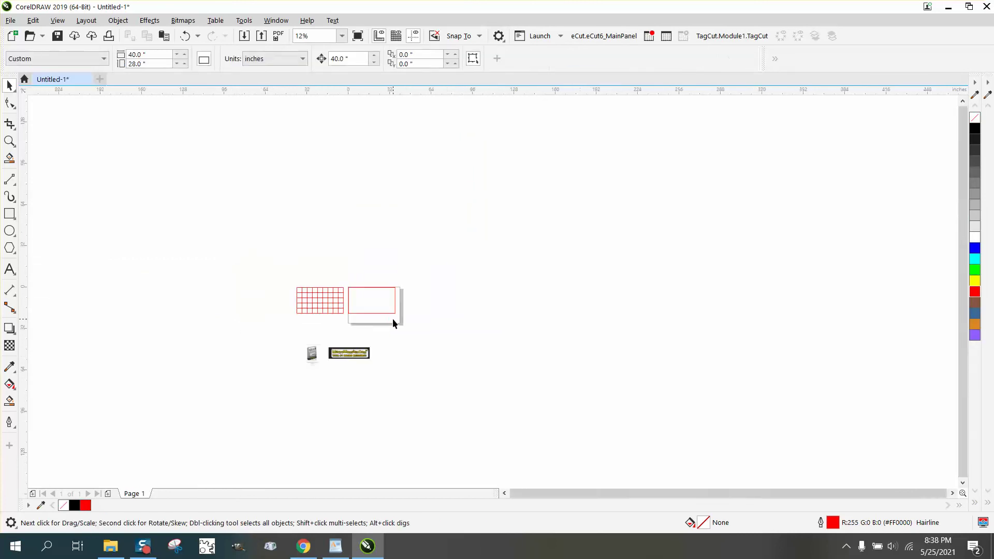
{"action": "left_click", "coordinate": [362, 290]}
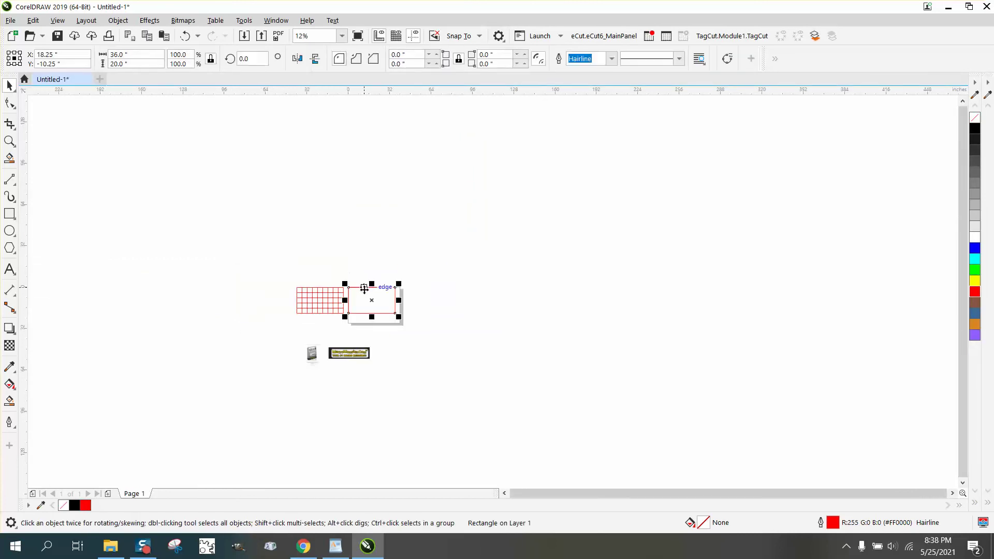
{"action": "key", "text": "ctrl+z"}
{"action": "left_click_drag", "start_coordinate": [272, 276], "coordinate": [375, 324]}
{"action": "key", "text": "p"}
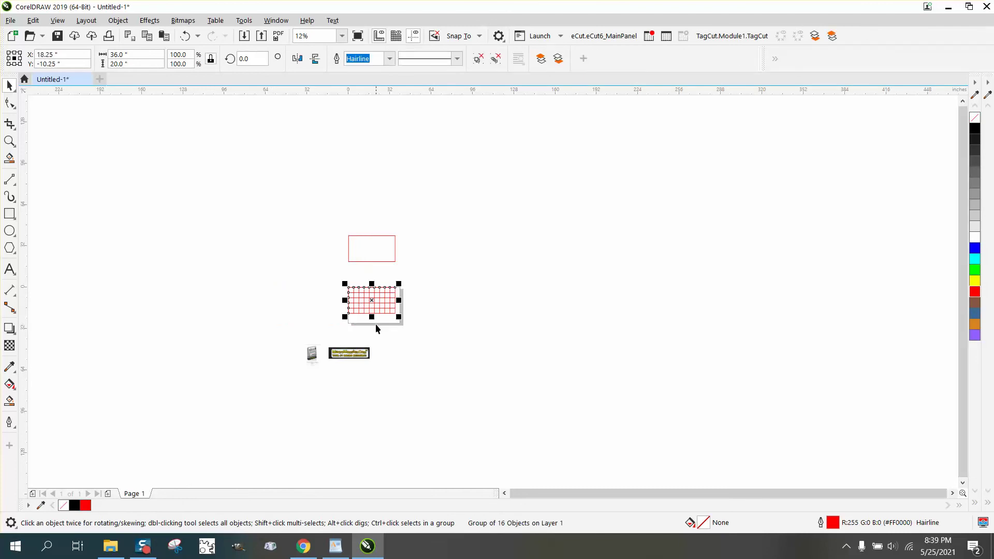
{"action": "left_click", "coordinate": [9, 140]}
{"action": "left_click_drag", "start_coordinate": [329, 275], "coordinate": [443, 342]}
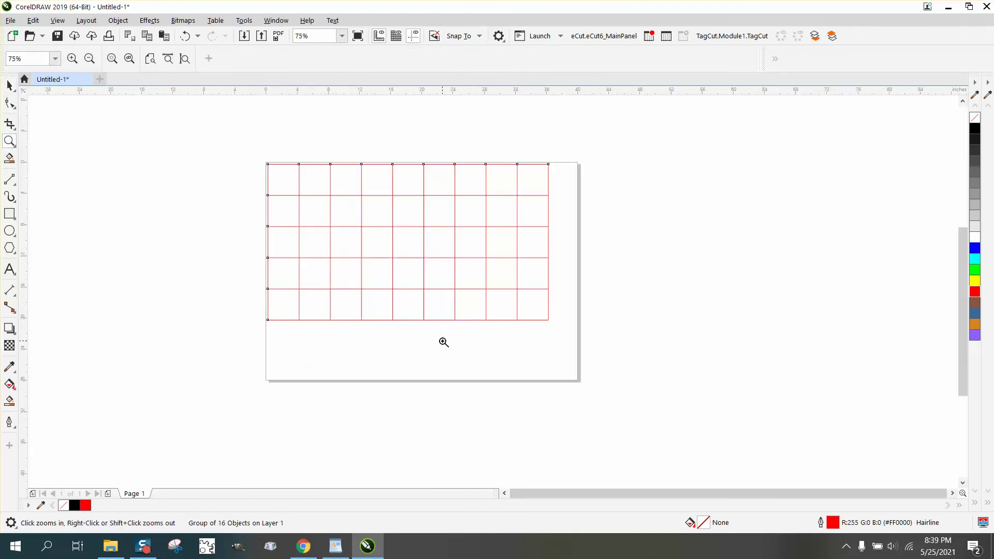